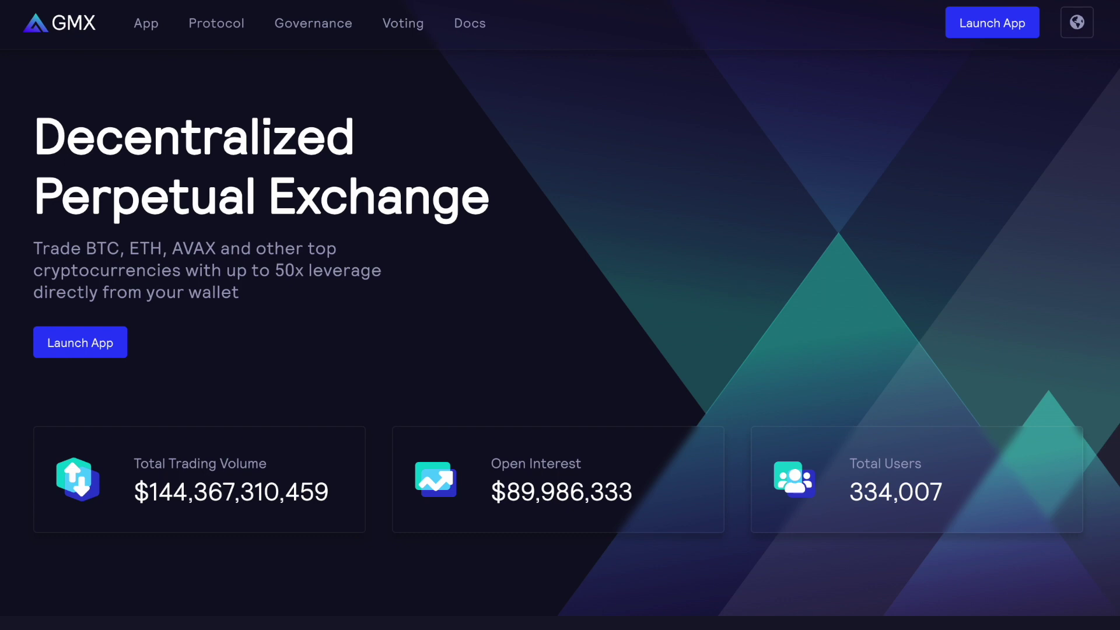
# Launch the GMX trading app and agree to the third-party site terms.
pyautogui.click(971, 23)
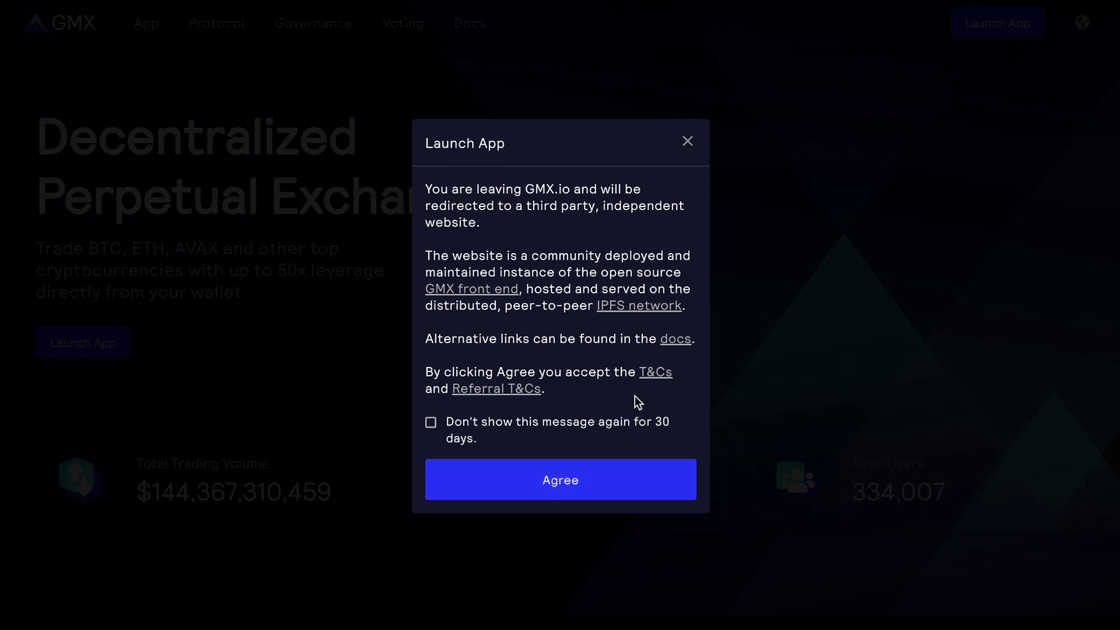
pyautogui.click(551, 489)
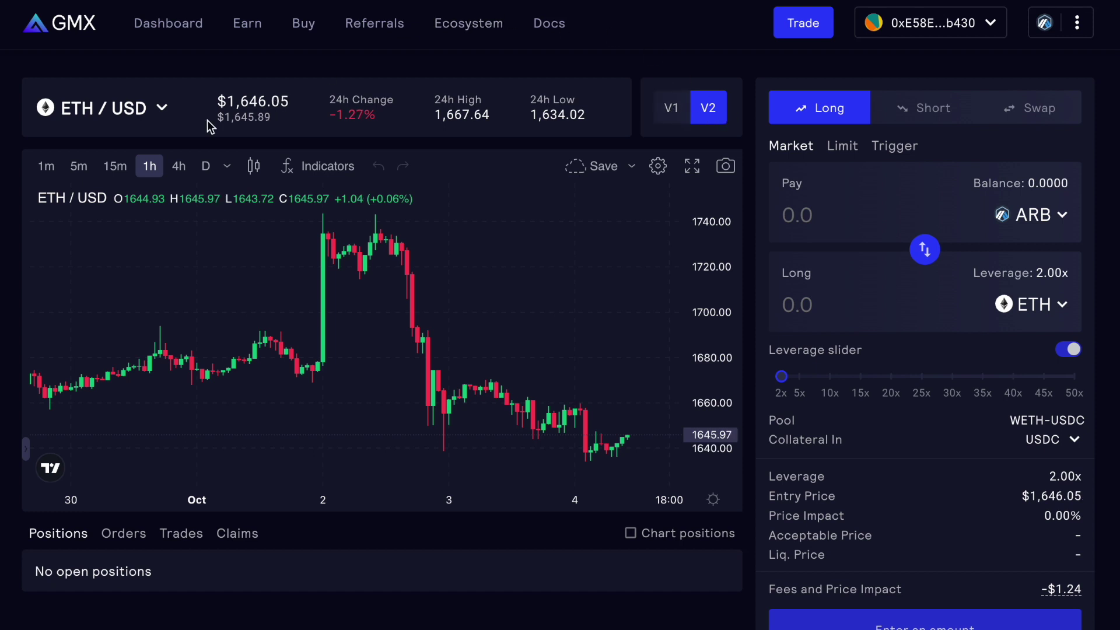
# Open the market selector and browse the nine USD markets with their long and short liquidity.
pyautogui.click(139, 115)
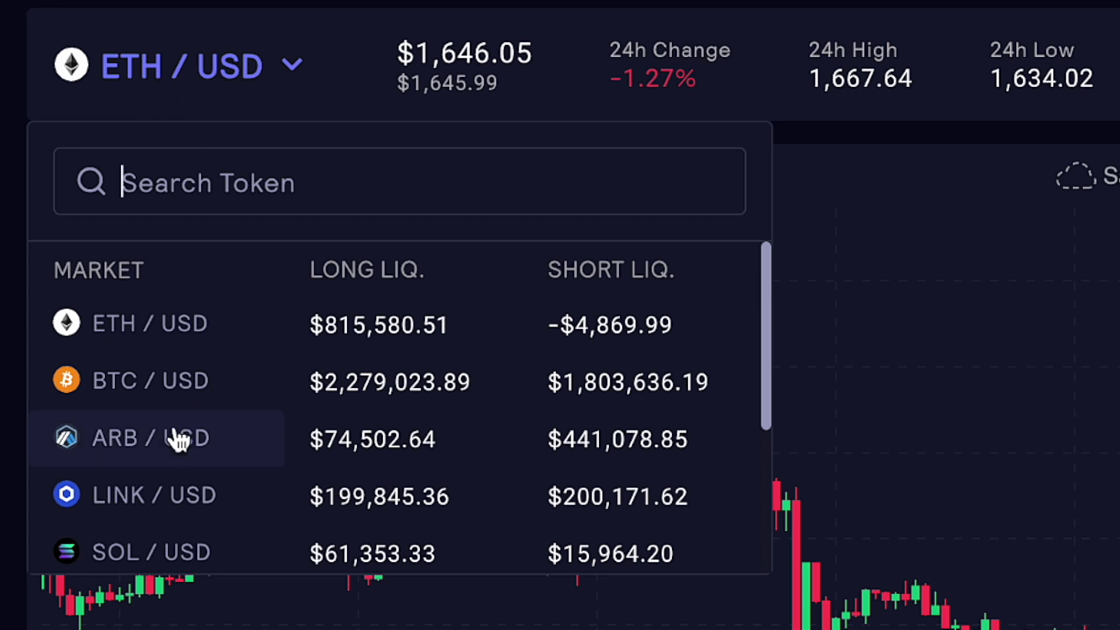
pyautogui.scroll(-1, 200, 350)
pyautogui.scroll(1, 200, 350)
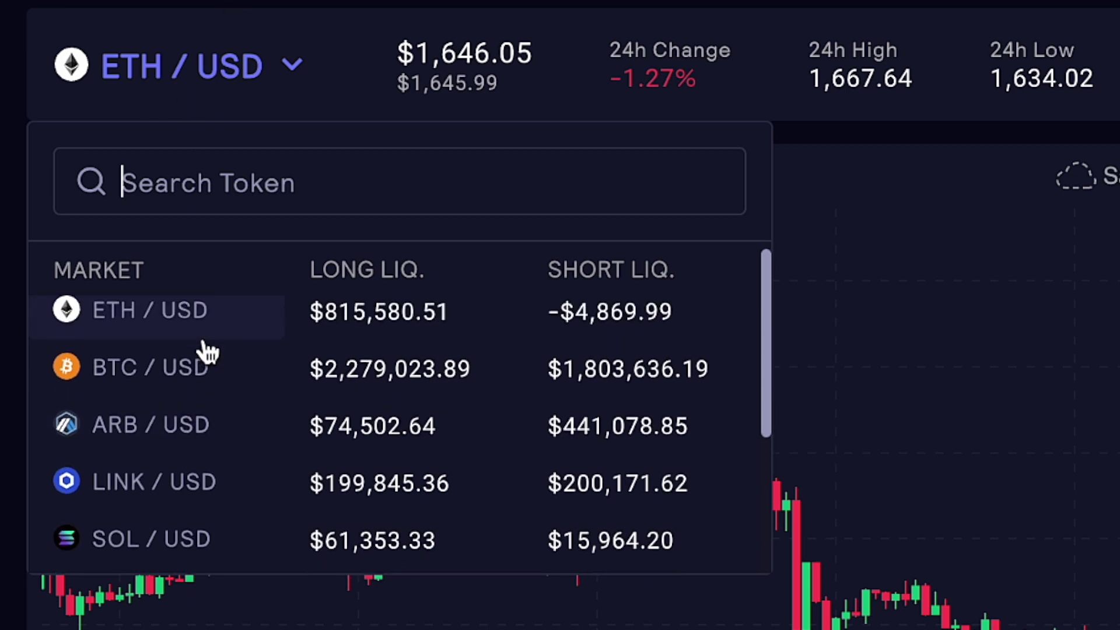
pyautogui.scroll(-1, 186, 397)
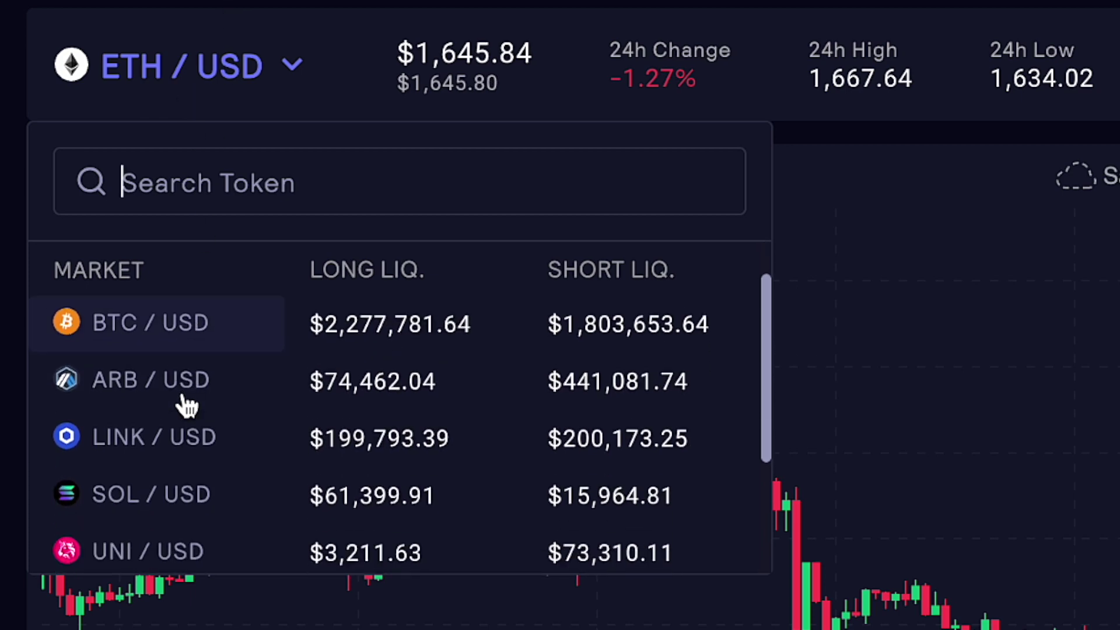
pyautogui.scroll(-1, 198, 464)
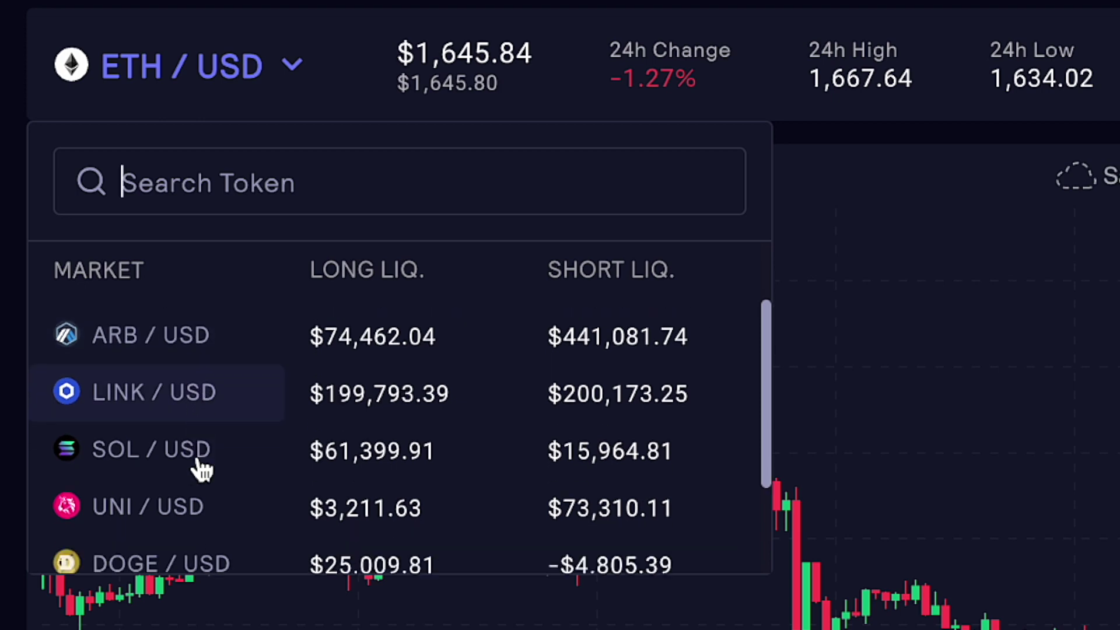
pyautogui.scroll(-3, 203, 546)
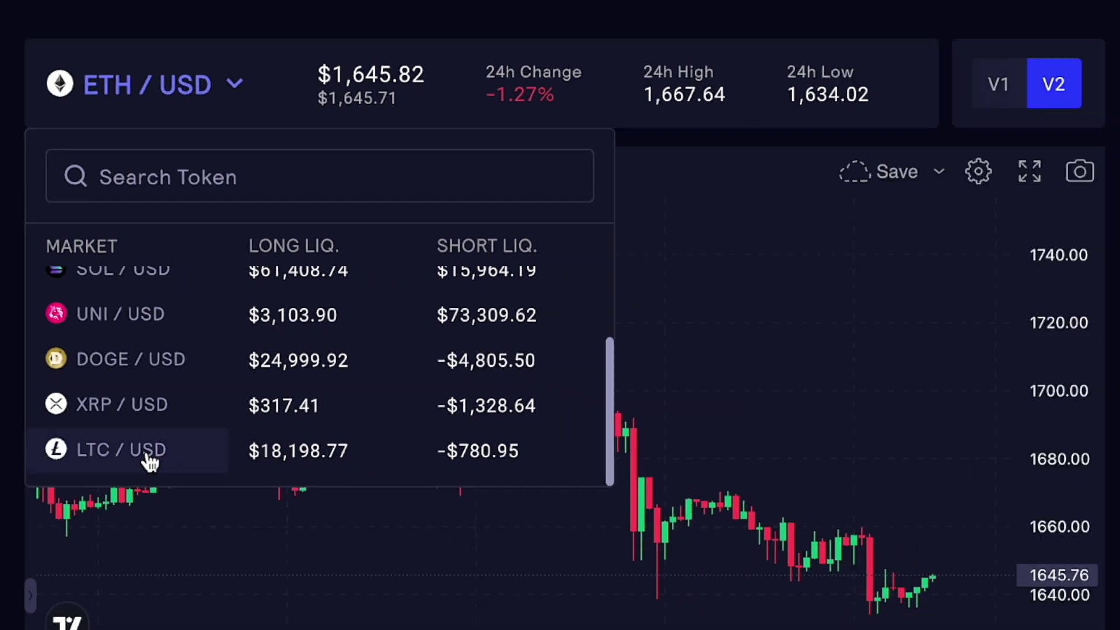
pyautogui.scroll(5, 151, 463)
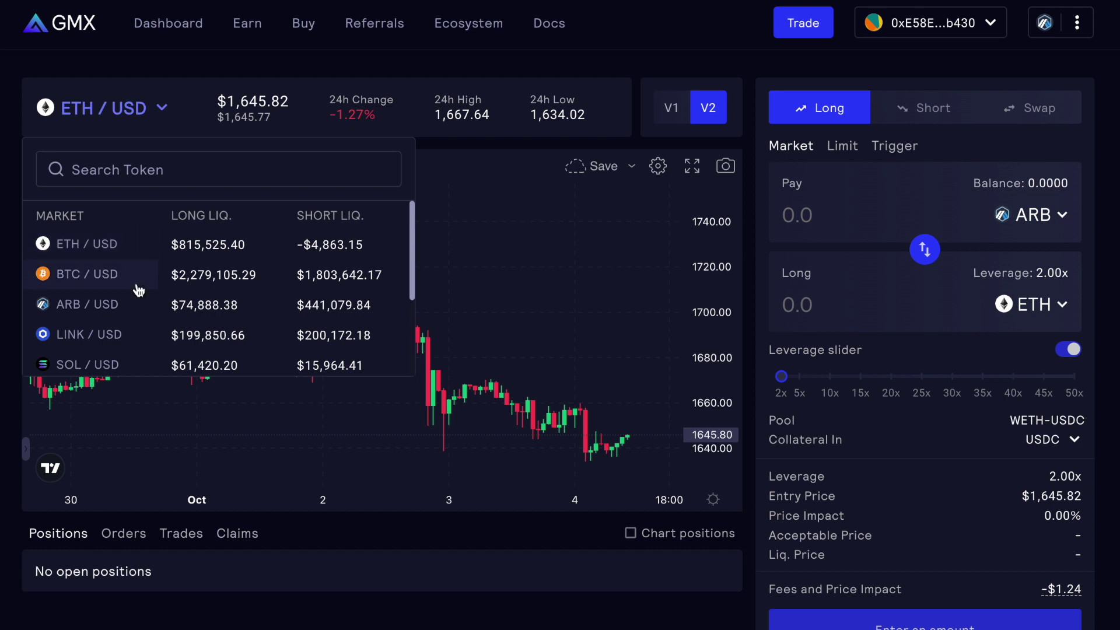
pyautogui.scroll(-5, 138, 286)
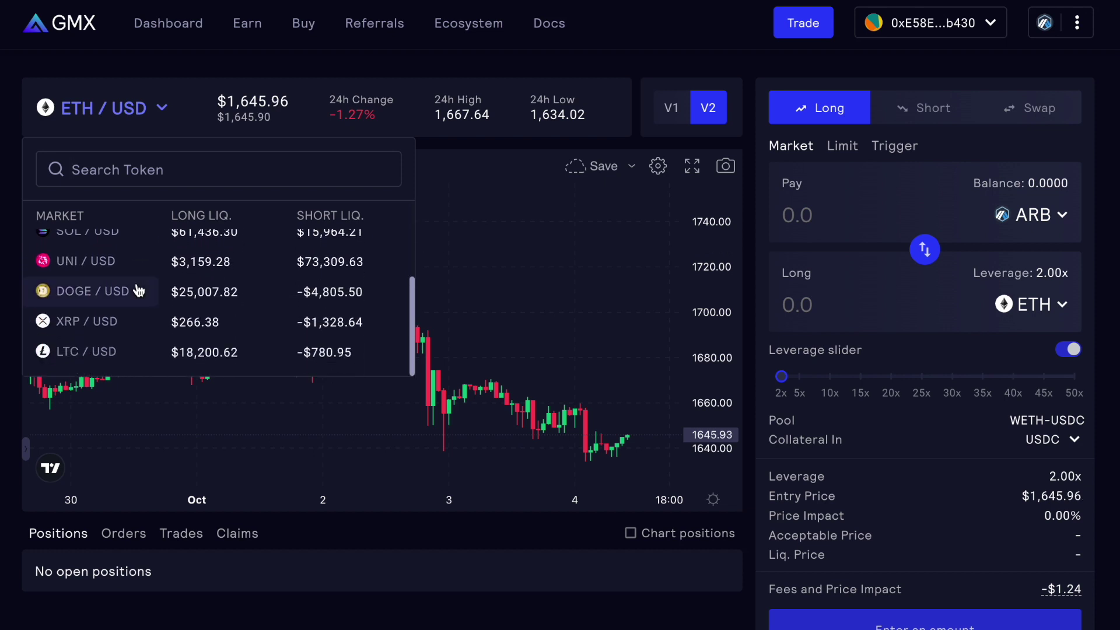
pyautogui.scroll(5, 139, 291)
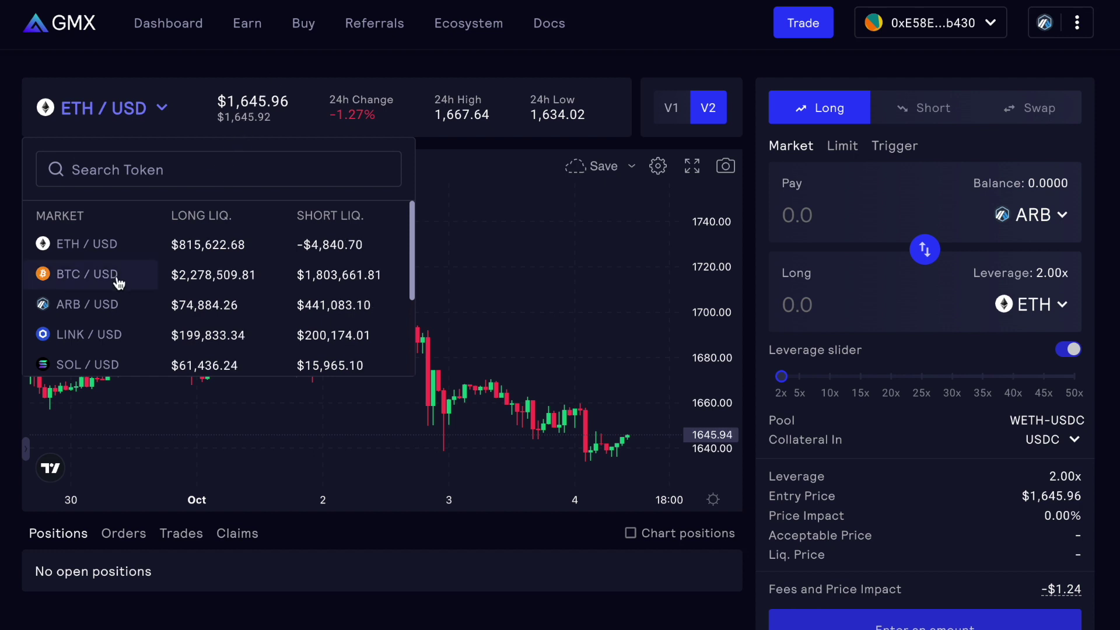
# Switch to the BTC/USD market and choose WETH as the token to pay with.
pyautogui.click(88, 275)
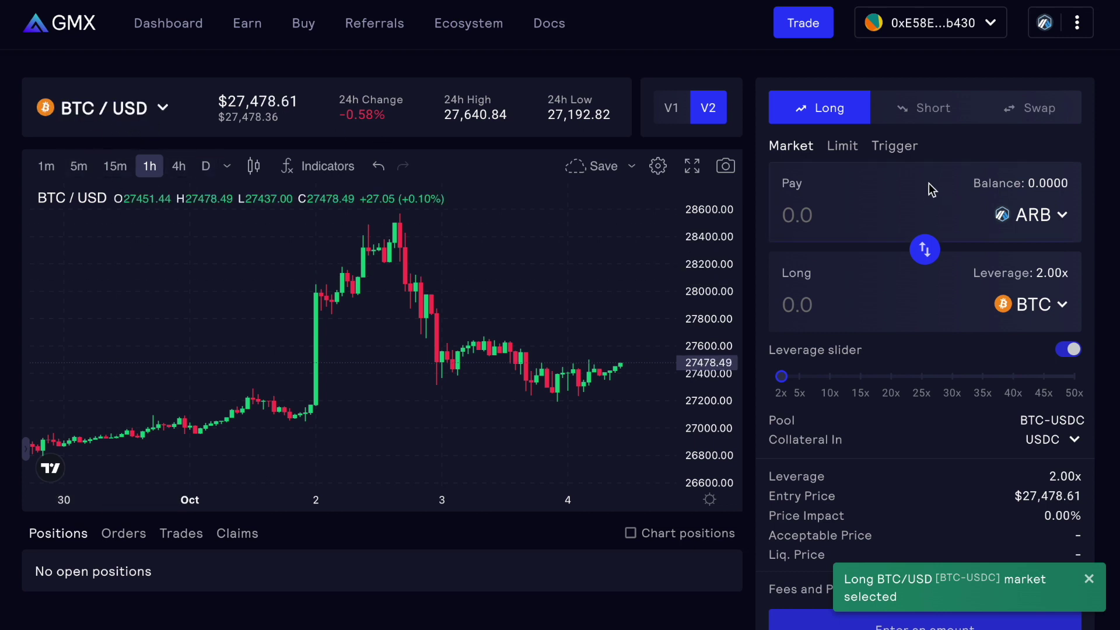
pyautogui.click(1039, 219)
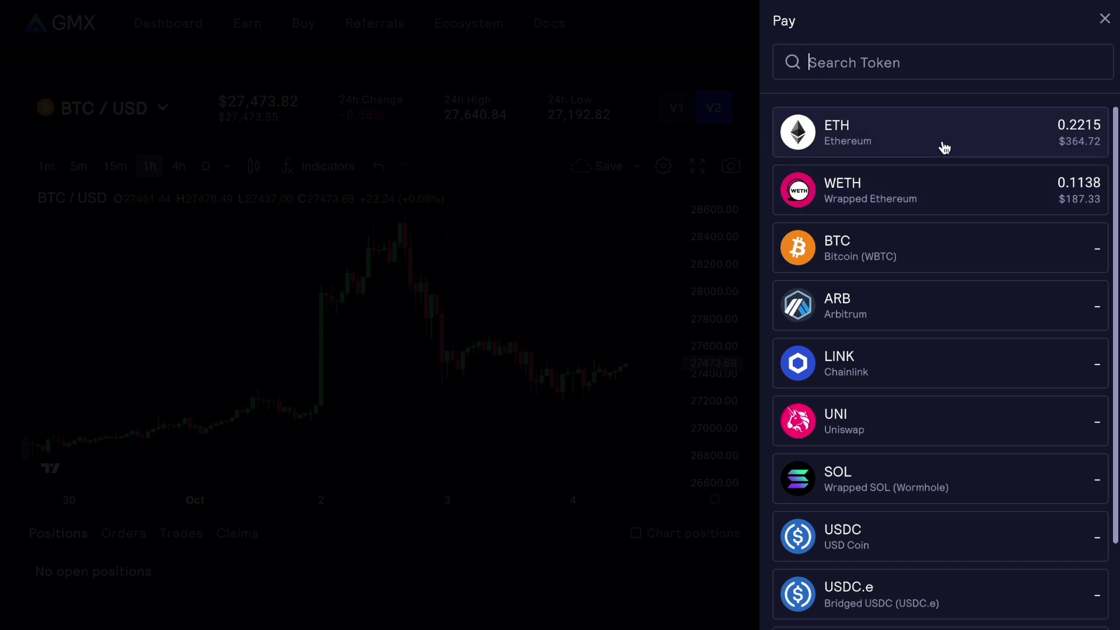
pyautogui.click(938, 186)
pyautogui.click(989, 213)
pyautogui.scroll(-2, 926, 328)
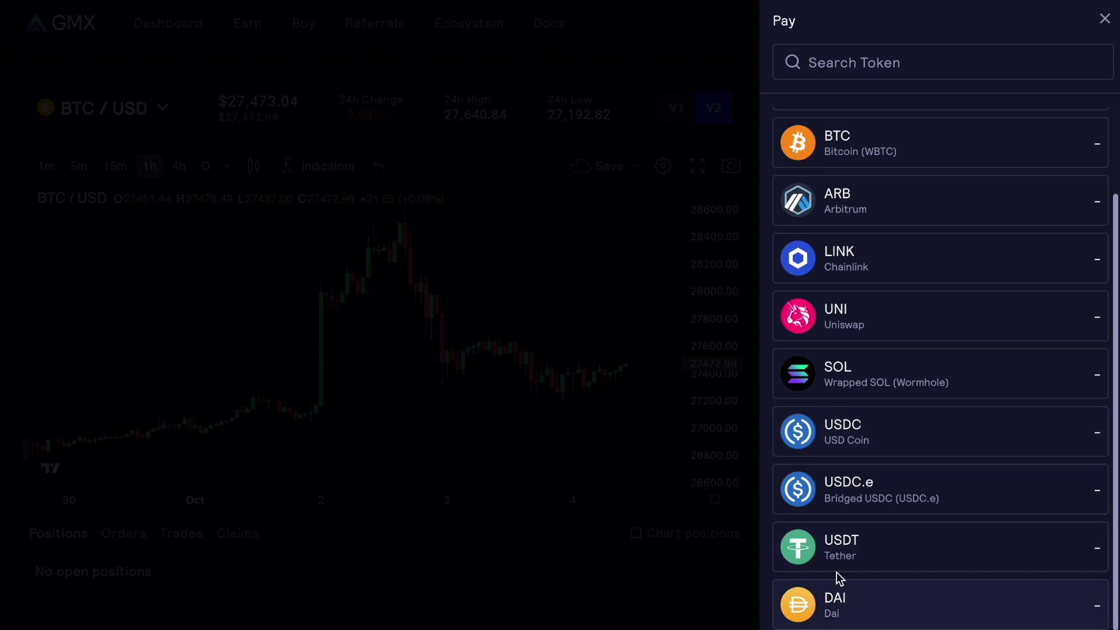
pyautogui.scroll(2, 820, 274)
# Enter a pay amount of 0.1 WETH and switch the order from Long to Short.
pyautogui.click(717, 264)
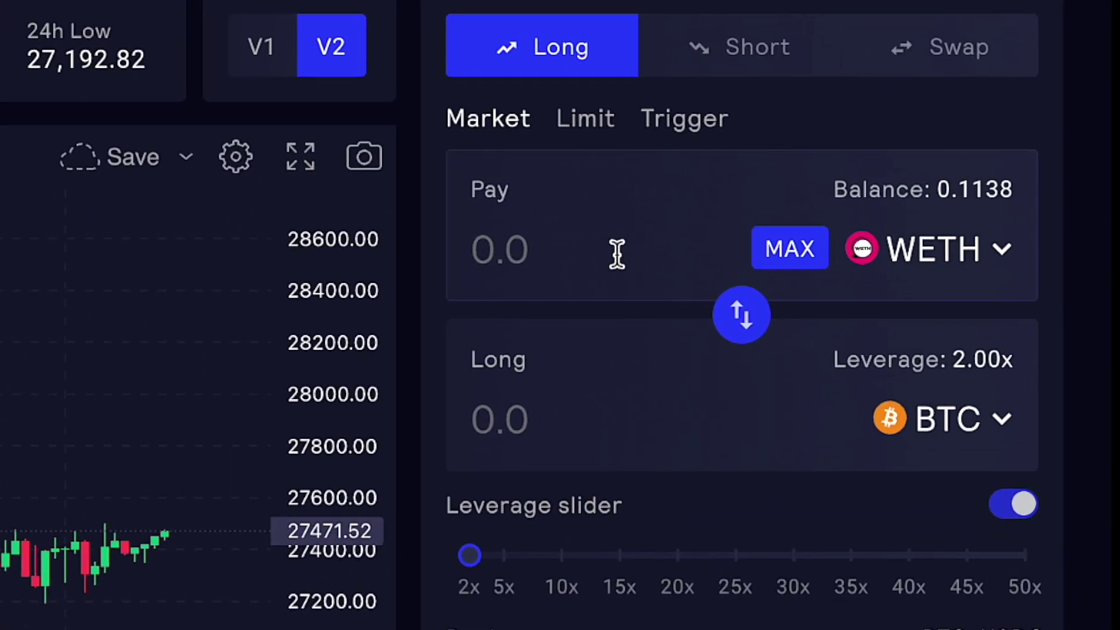
pyautogui.click(617, 254)
pyautogui.write('0.1')
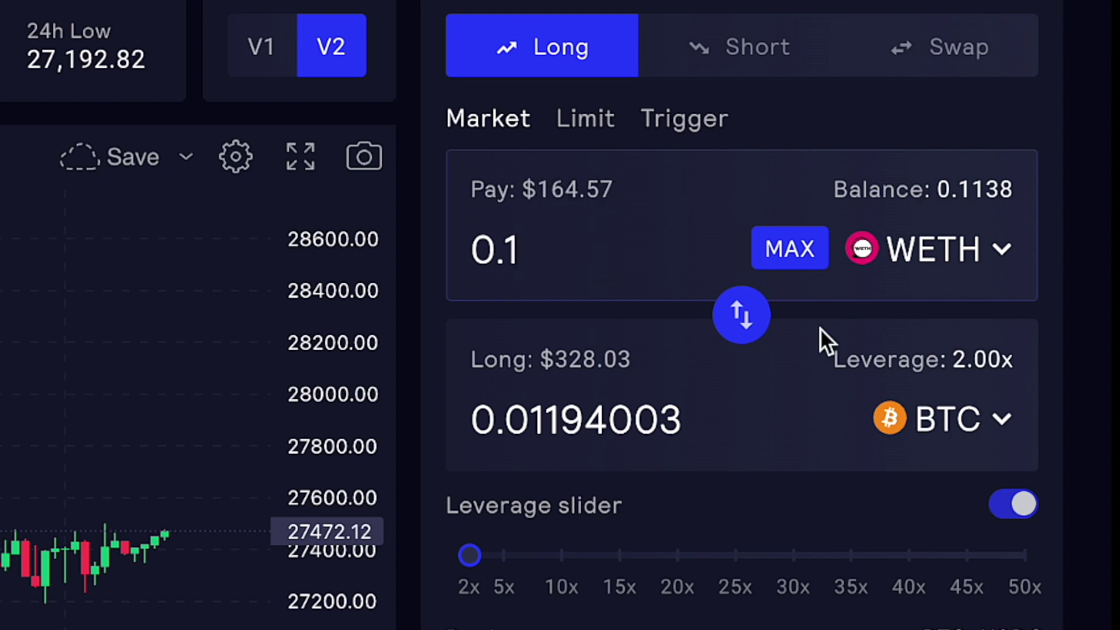
pyautogui.click(793, 73)
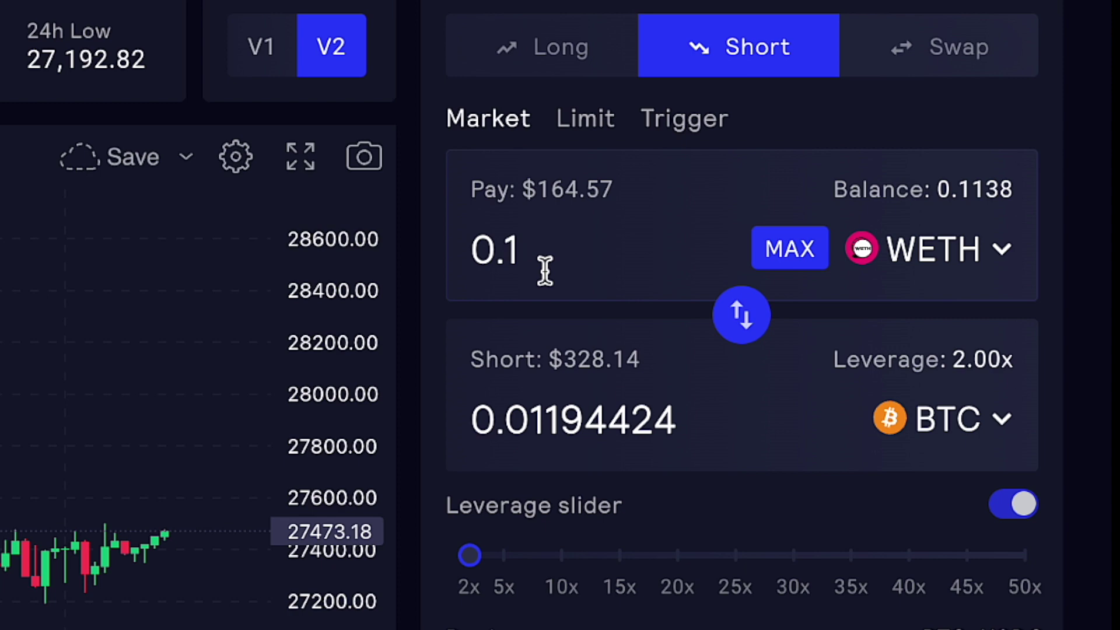
# Set leverage to 10x and review the $1,634.84 short of 0.05950829 BTC.
pyautogui.moveTo(469, 560); pyautogui.dragTo(1075, 548)
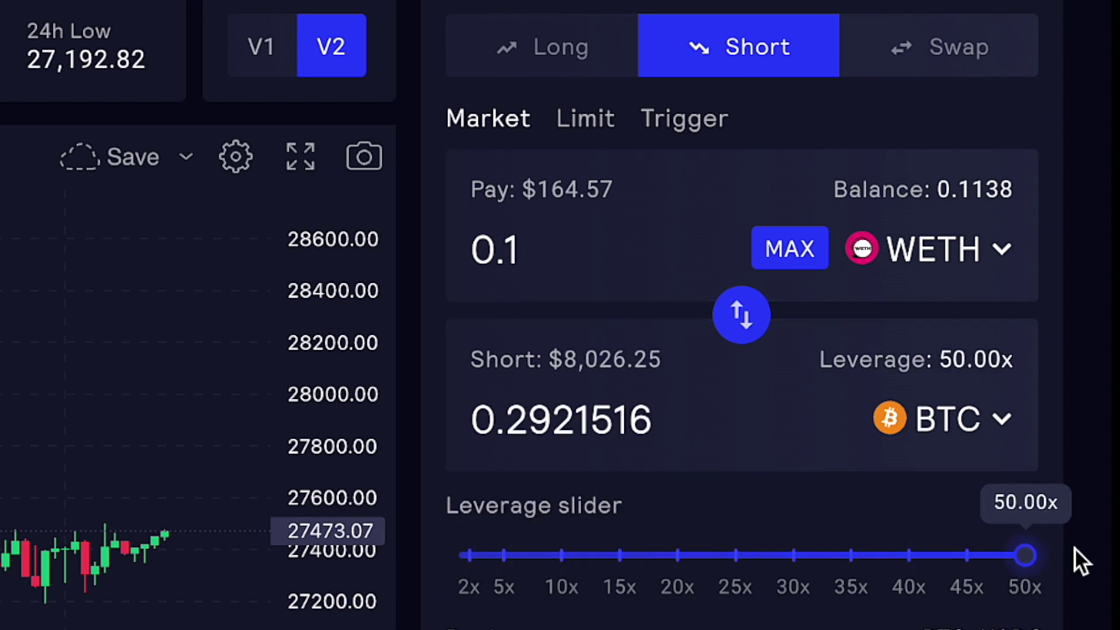
pyautogui.moveTo(948, 555); pyautogui.dragTo(563, 570)
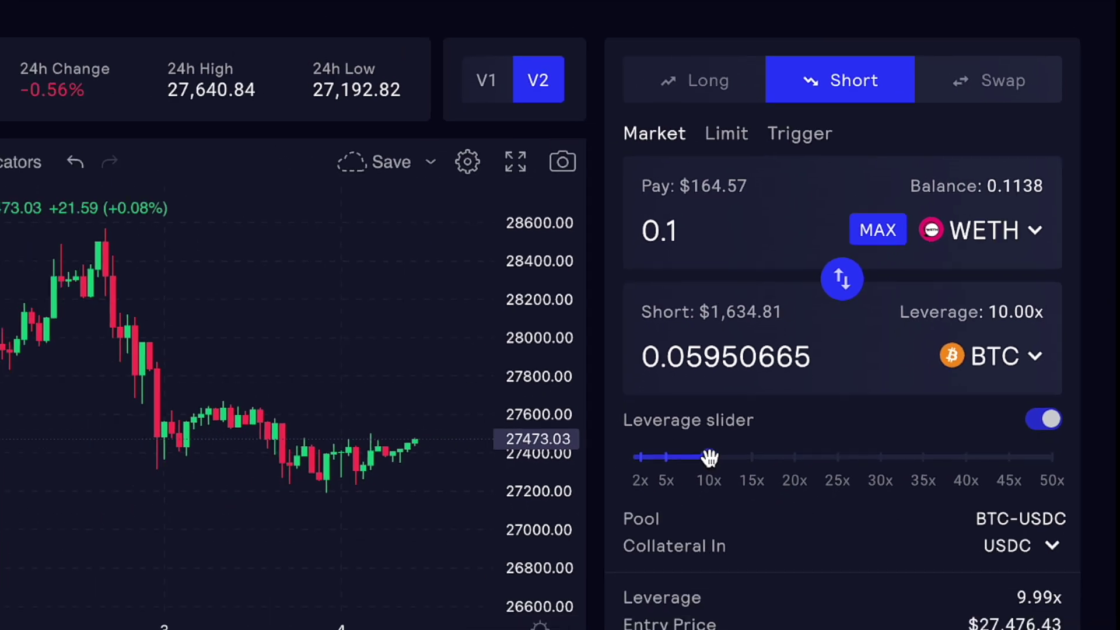
pyautogui.scroll(-1, 907, 324)
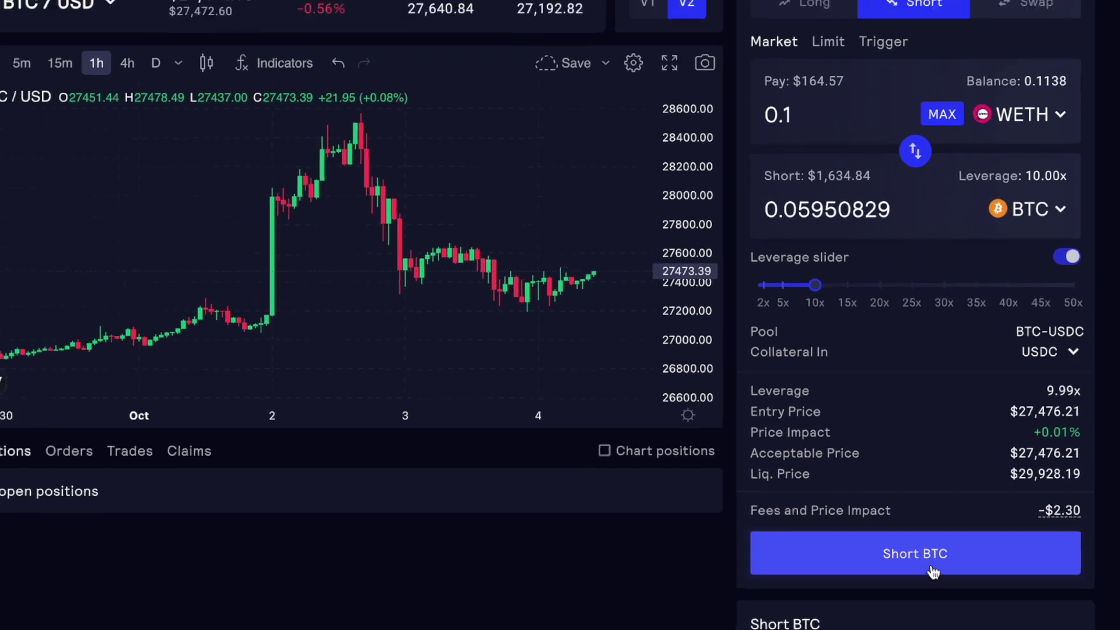
pyautogui.scroll(-2, 936, 509)
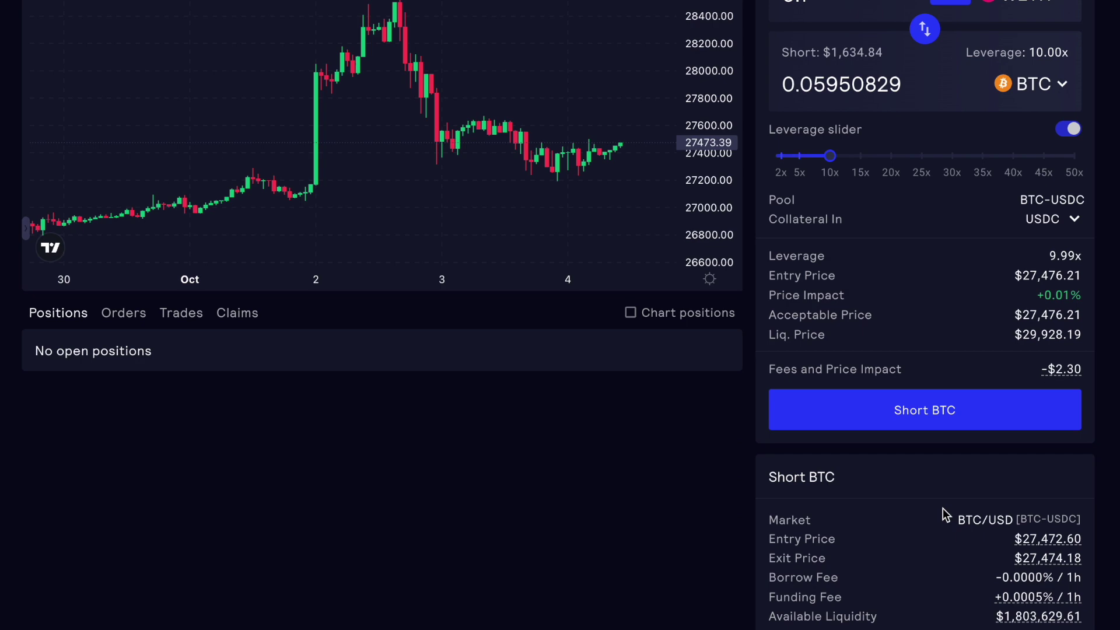
pyautogui.scroll(1, 936, 510)
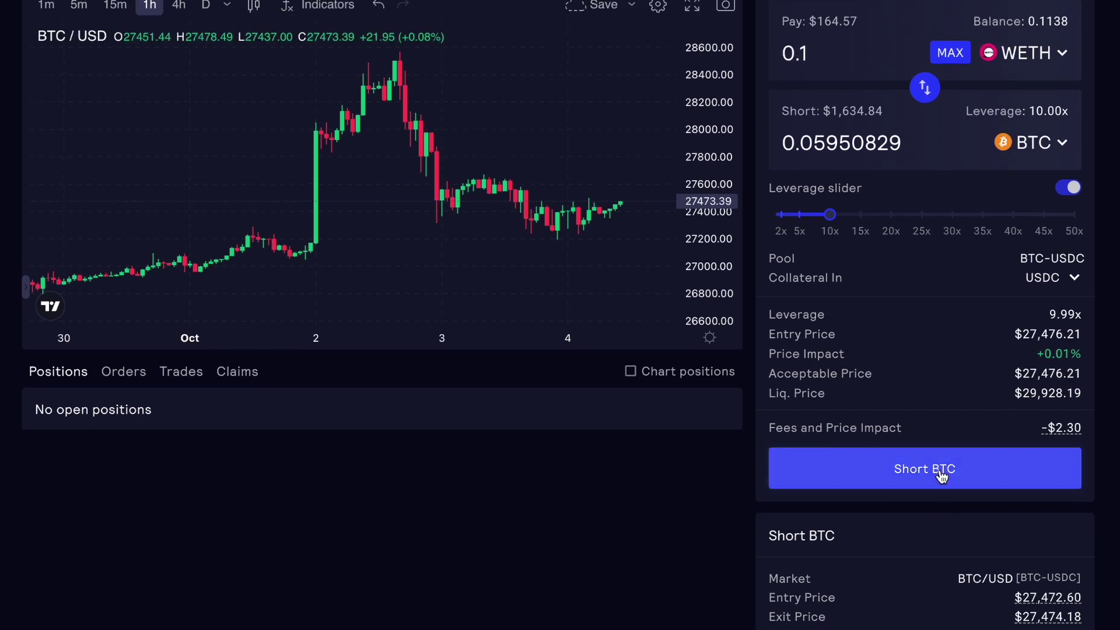
# Submit the 10x BTC short, approving WETH spending and confirming the transaction in MetaMask.
pyautogui.click(942, 477)
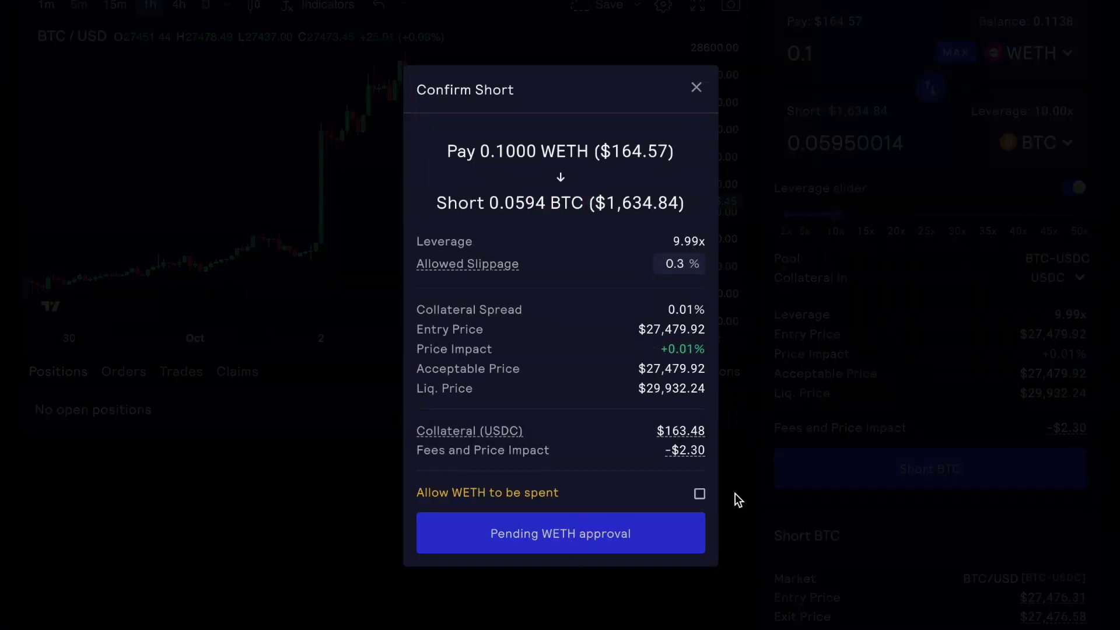
pyautogui.click(701, 494)
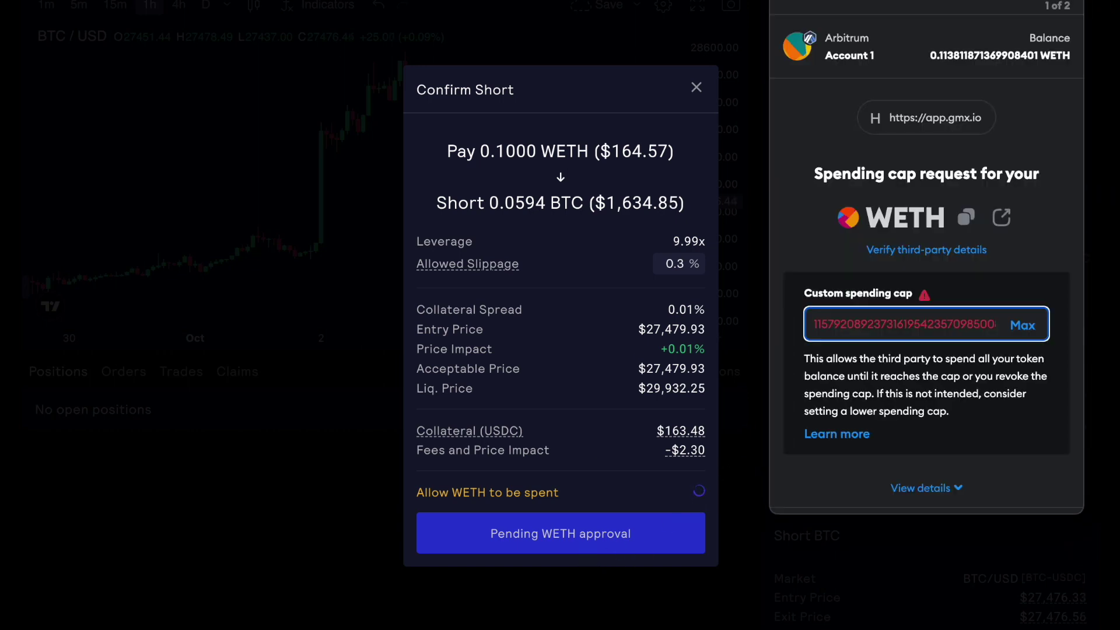
pyautogui.scroll(-2, 933, 442)
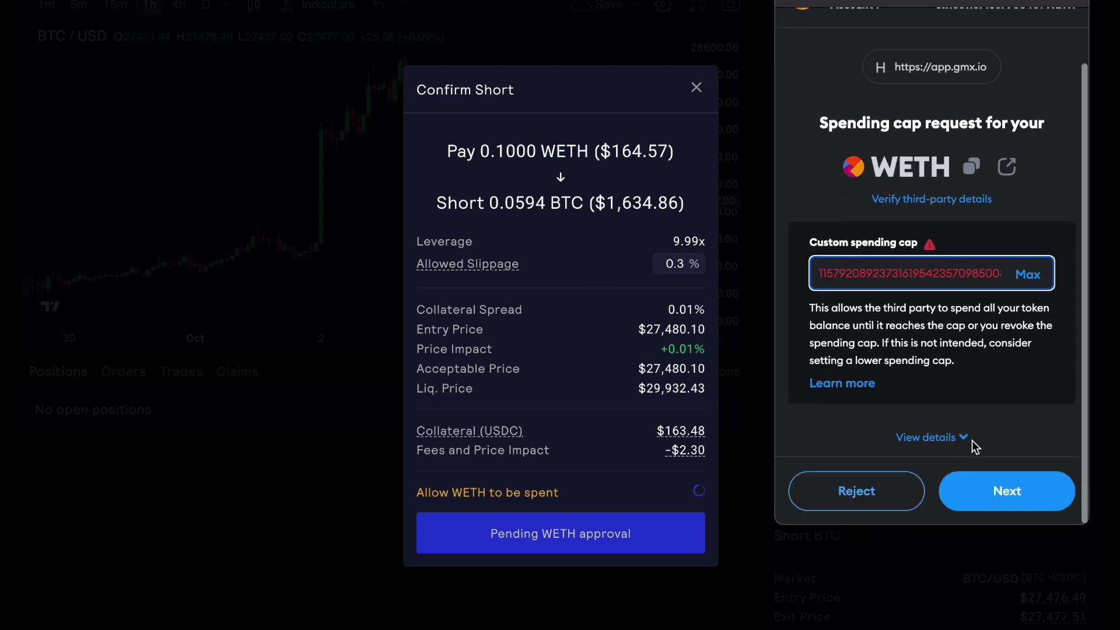
pyautogui.click(996, 488)
pyautogui.click(995, 490)
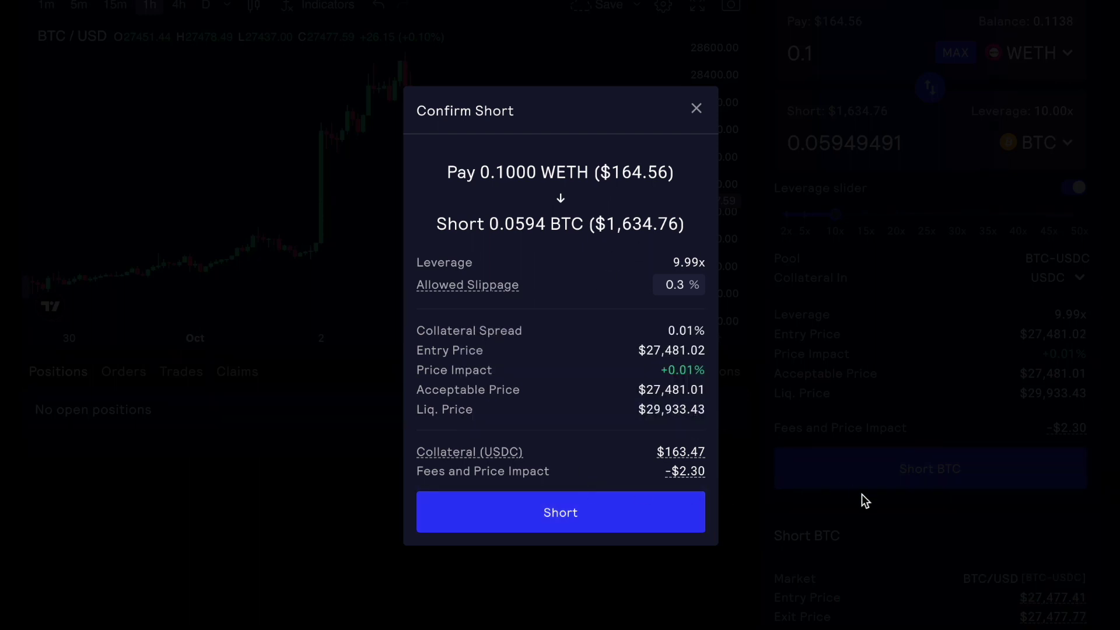
pyautogui.click(614, 515)
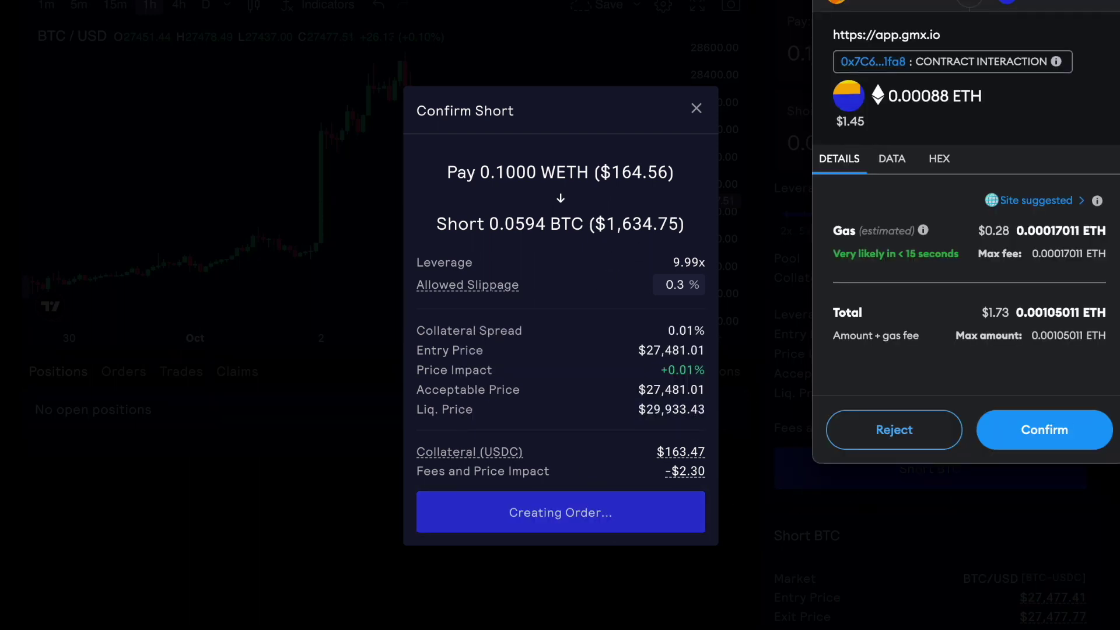
pyautogui.click(1014, 517)
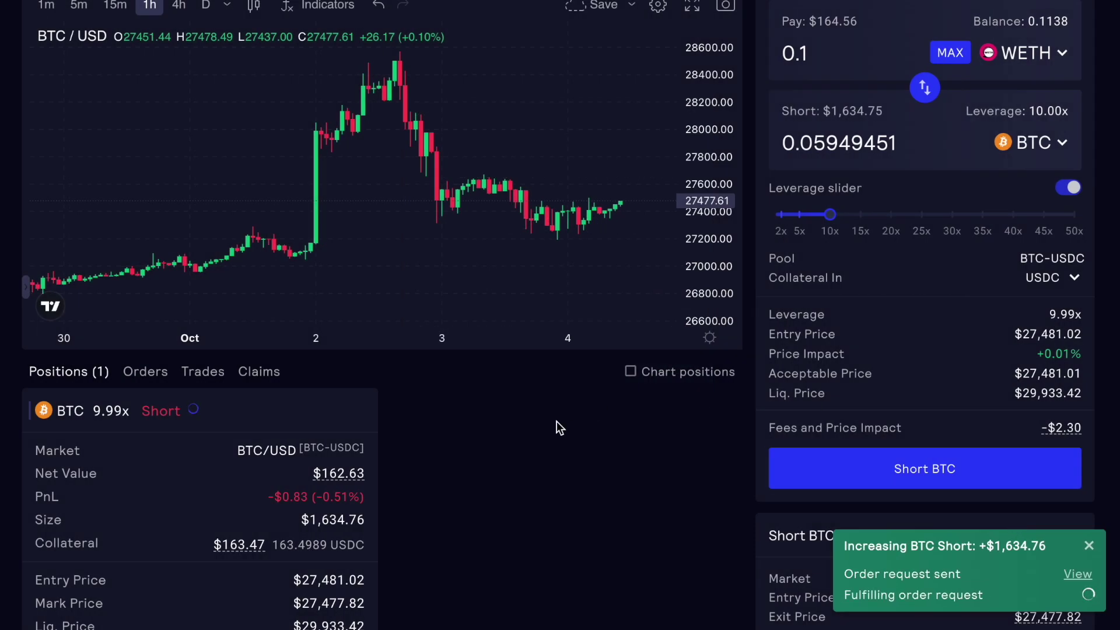
# Switch the chart to 15-minute candles and stretch the price scale to show lower prices.
pyautogui.scroll(2, 556, 421)
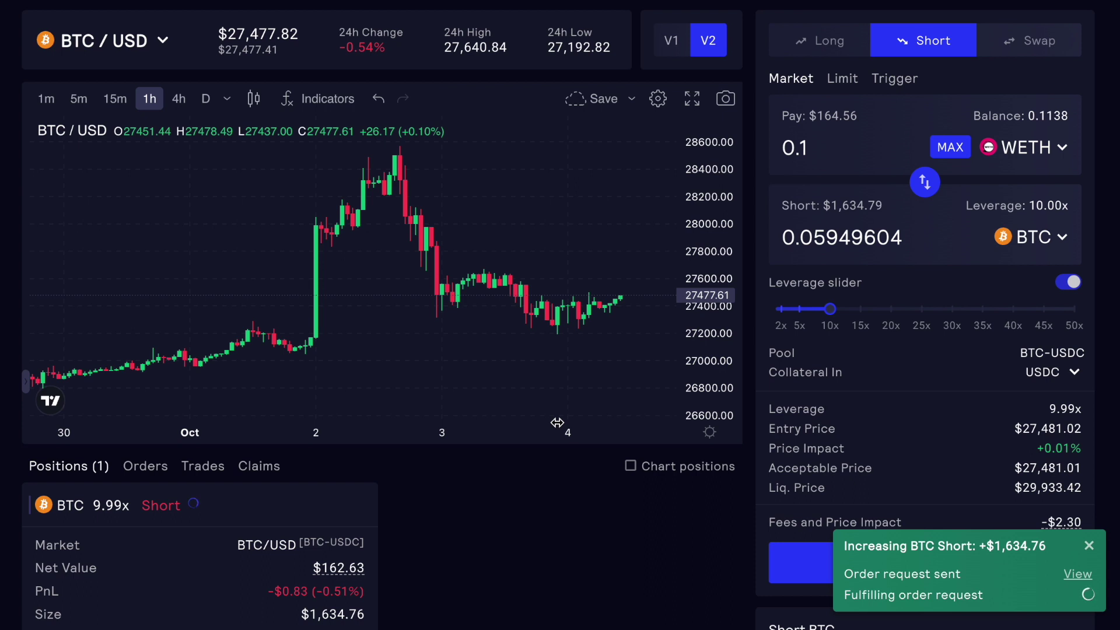
pyautogui.scroll(-4, 558, 423)
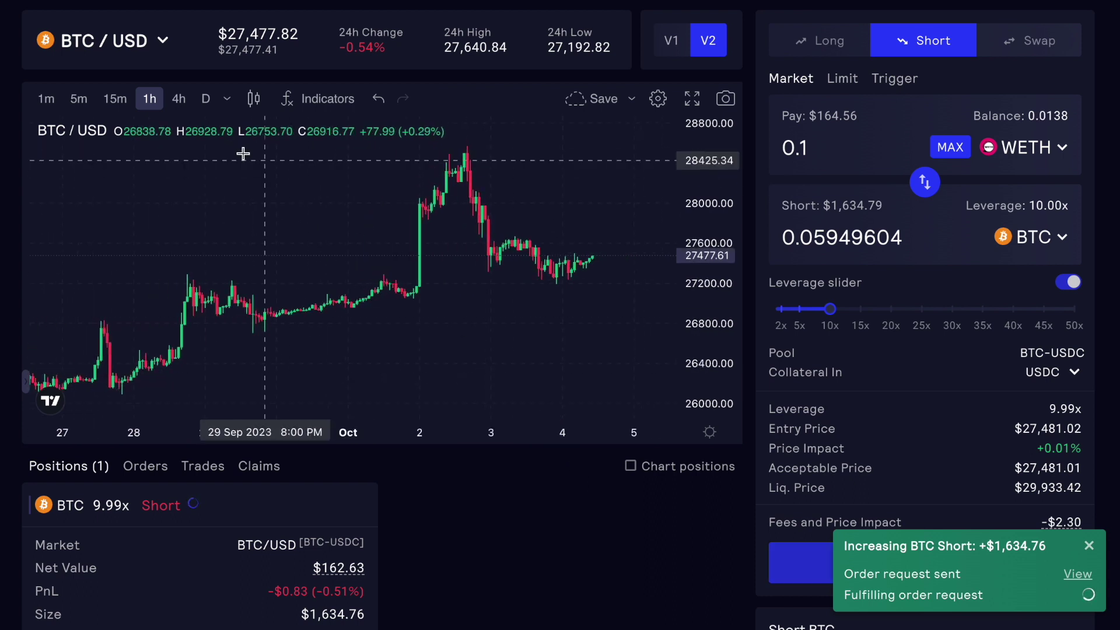
pyautogui.click(115, 98)
pyautogui.moveTo(712, 307); pyautogui.dragTo(682, 197)
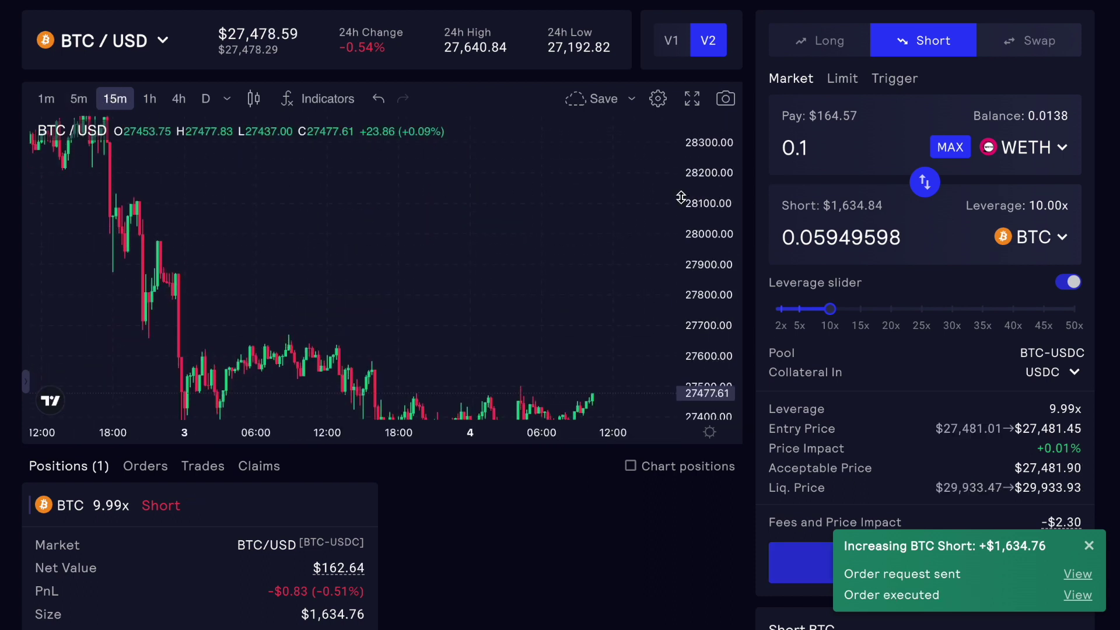
pyautogui.moveTo(635, 303); pyautogui.dragTo(635, 88)
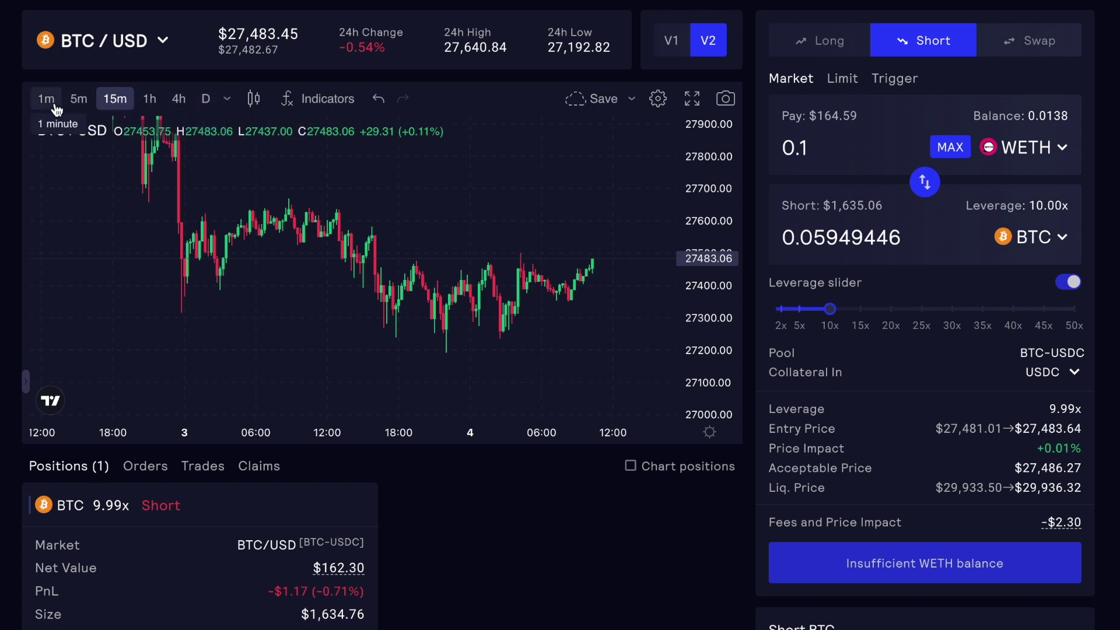
# Unstar the 1 minute and 5 minute favourite intervals and bring up the indicators list.
pyautogui.click(229, 100)
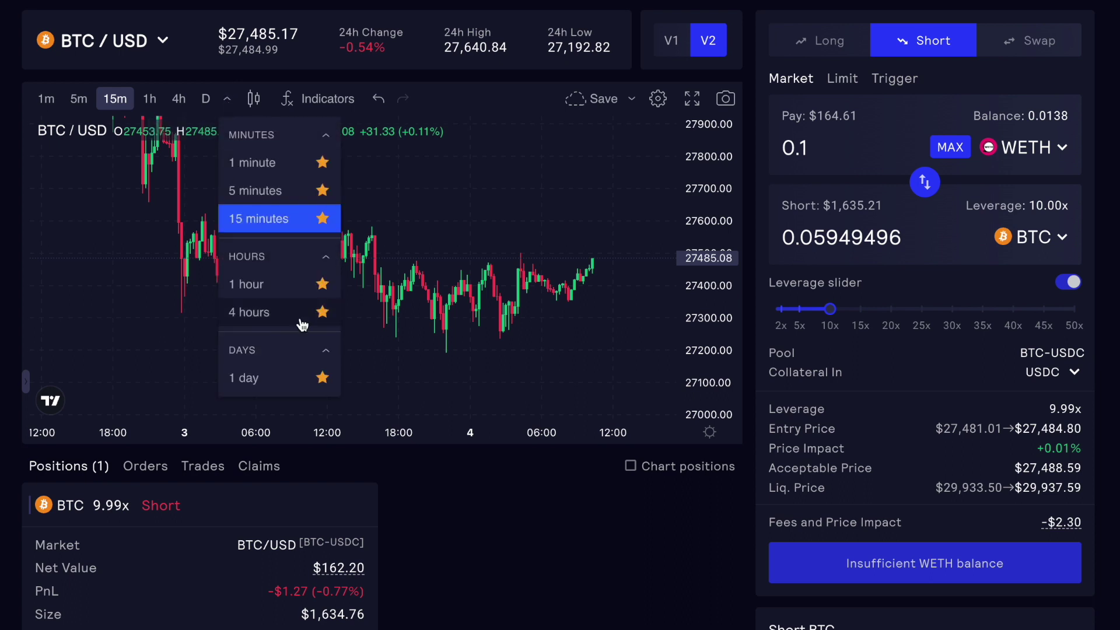
pyautogui.click(323, 168)
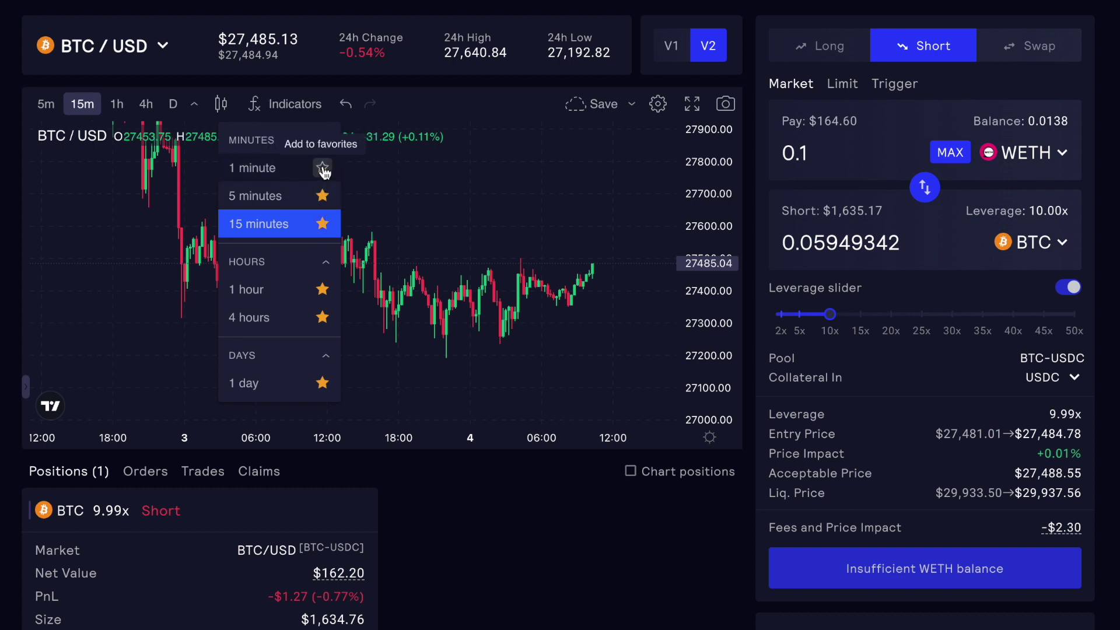
pyautogui.click(323, 196)
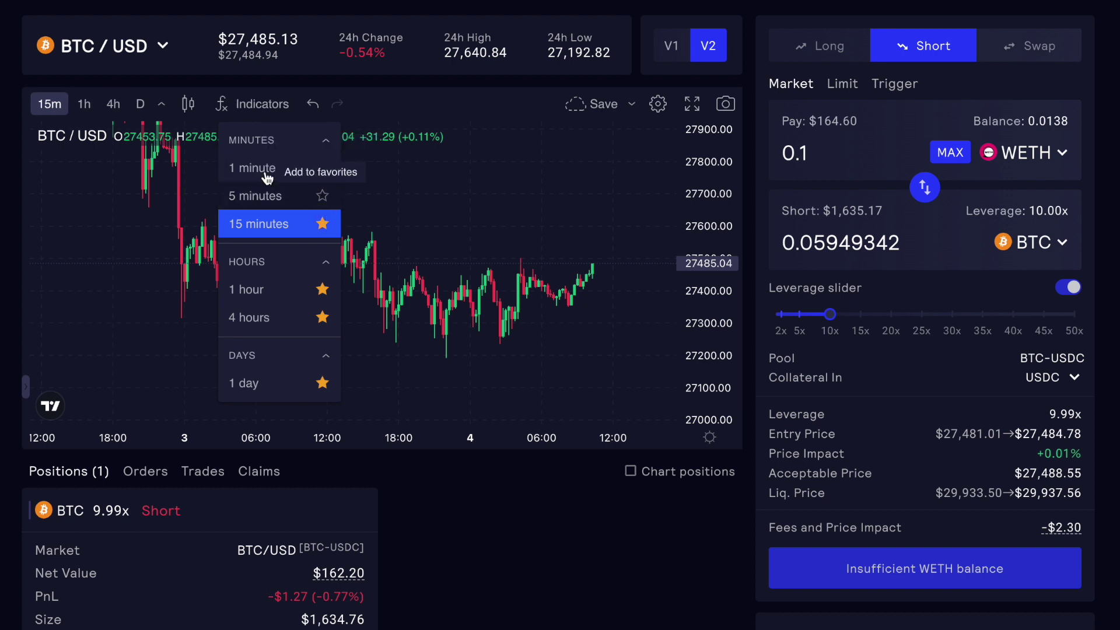
pyautogui.click(392, 97)
pyautogui.click(248, 105)
pyautogui.scroll(-5, 363, 377)
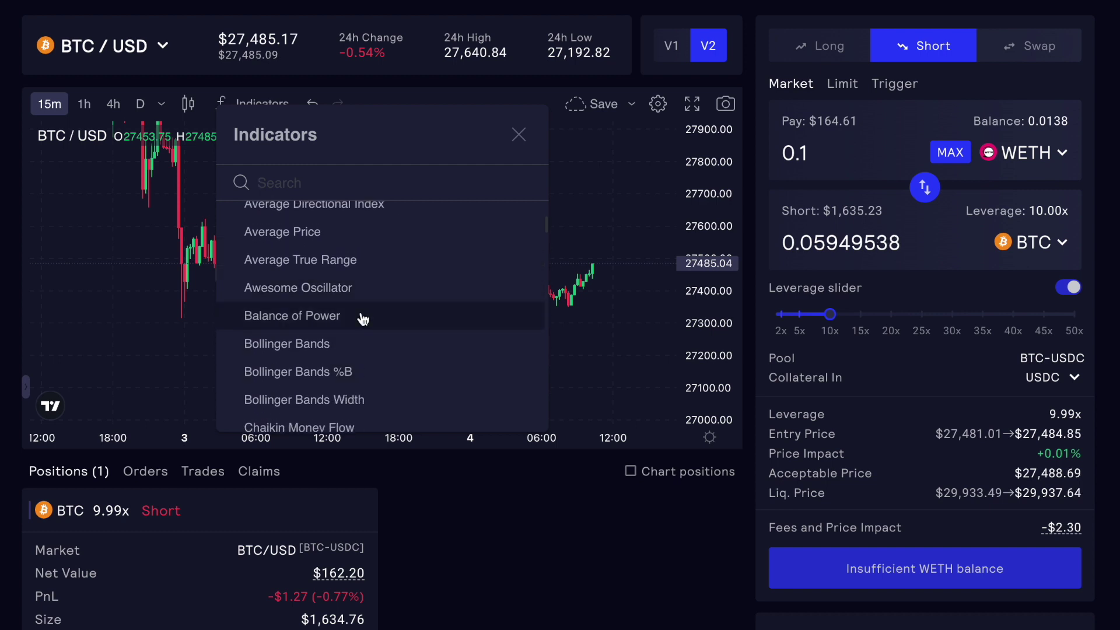
# Add Bollinger Bands (20, 2) and a MACD (12, 26, 9) pane to the chart.
pyautogui.click(330, 346)
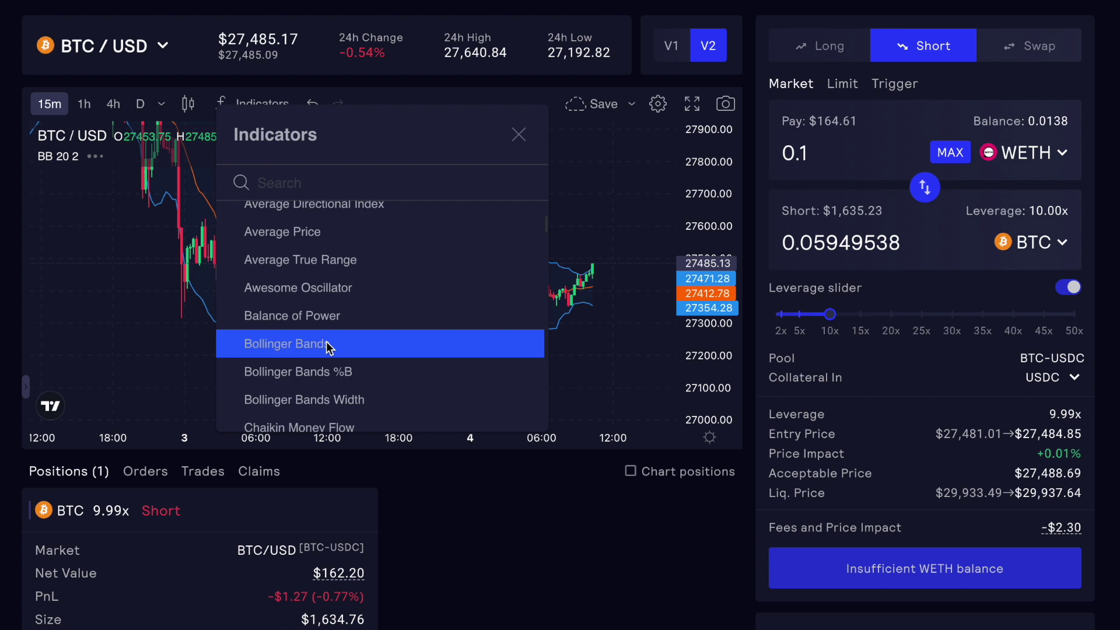
pyautogui.click(622, 388)
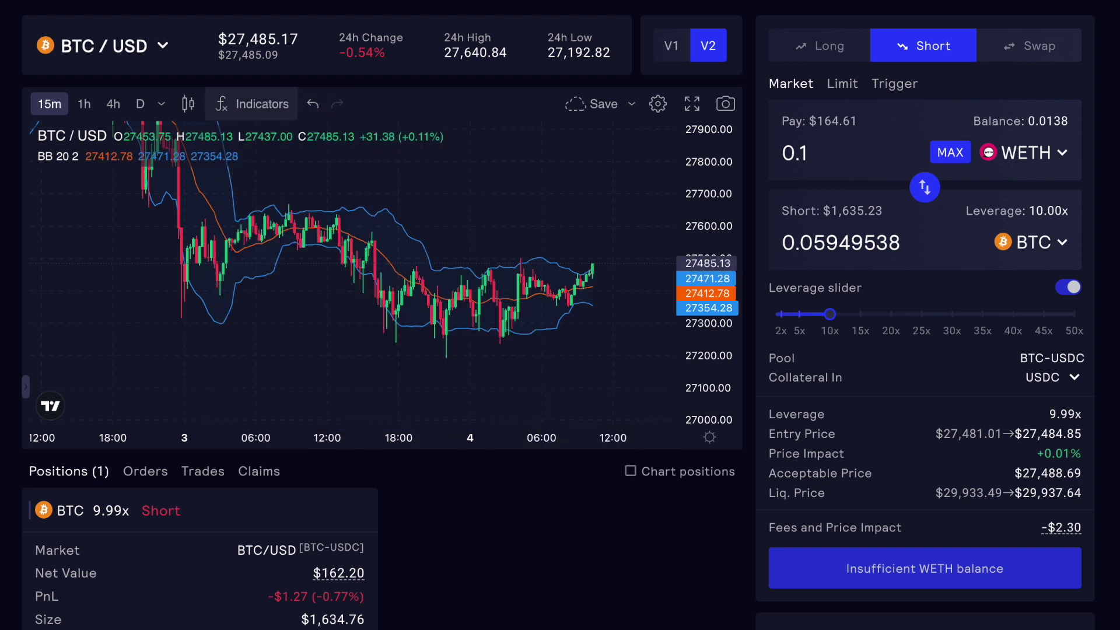
pyautogui.click(254, 104)
pyautogui.scroll(-10, 362, 413)
pyautogui.scroll(-10, 344, 414)
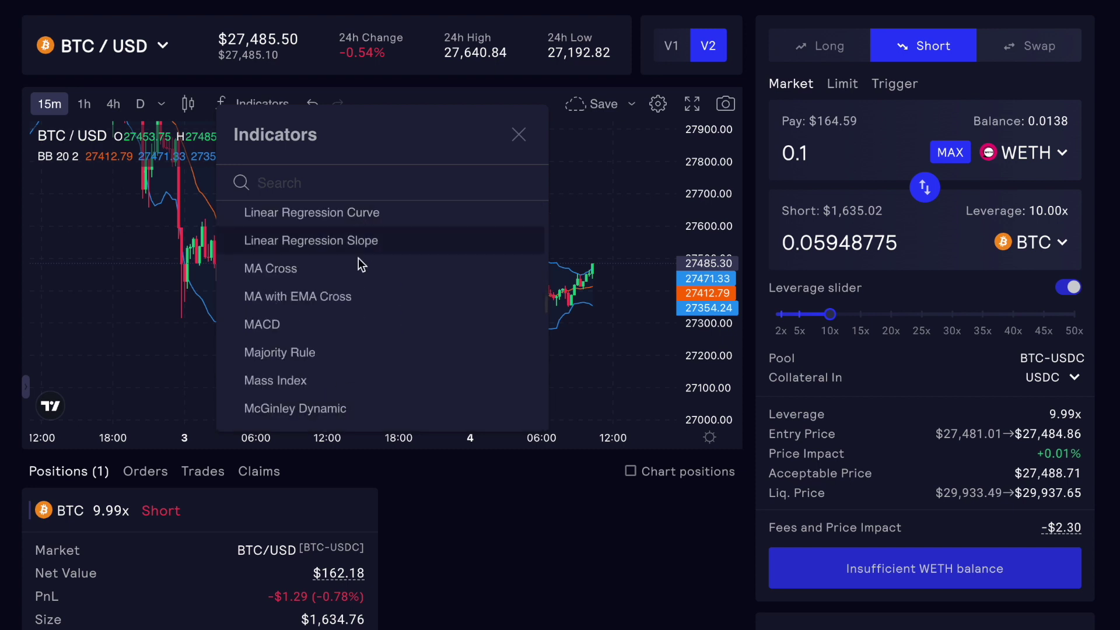
pyautogui.click(326, 326)
pyautogui.press('Escape')
# Stretch the price scale and pan the chart slightly left to enlarge the candles.
pyautogui.moveTo(730, 250); pyautogui.dragTo(730, 175)
pyautogui.moveTo(649, 165); pyautogui.dragTo(628, 183)
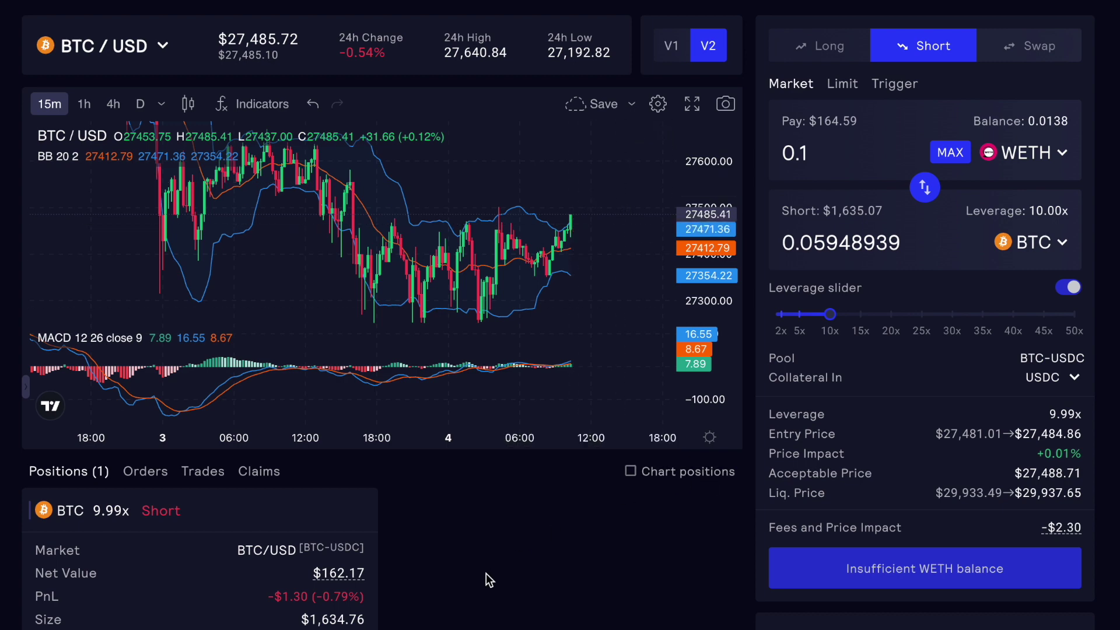
pyautogui.scroll(-3, 486, 573)
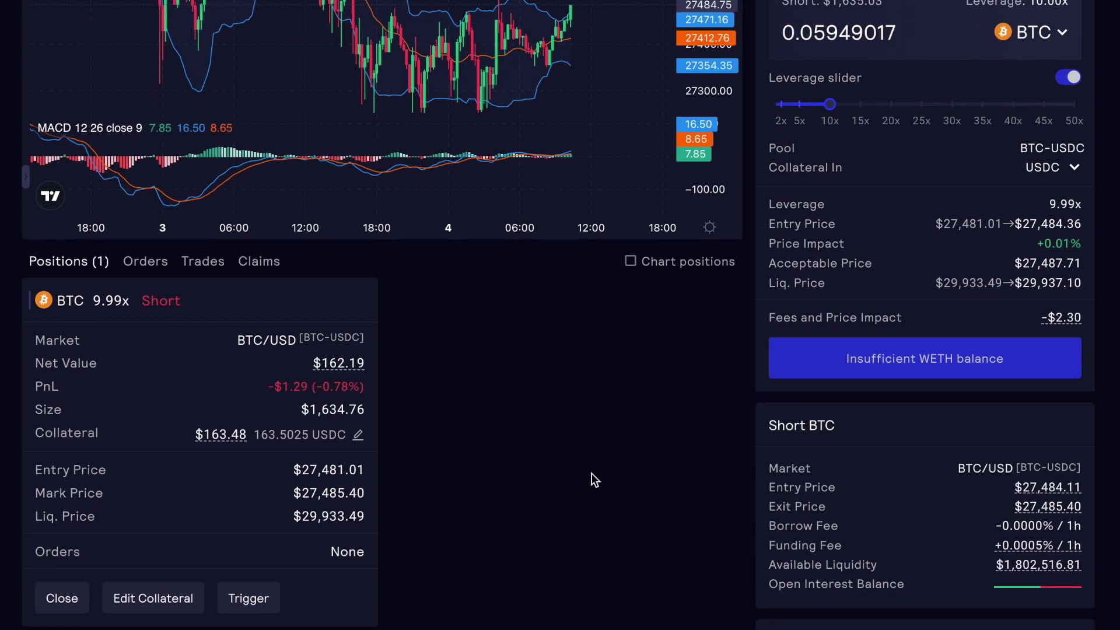
pyautogui.scroll(-1, 592, 474)
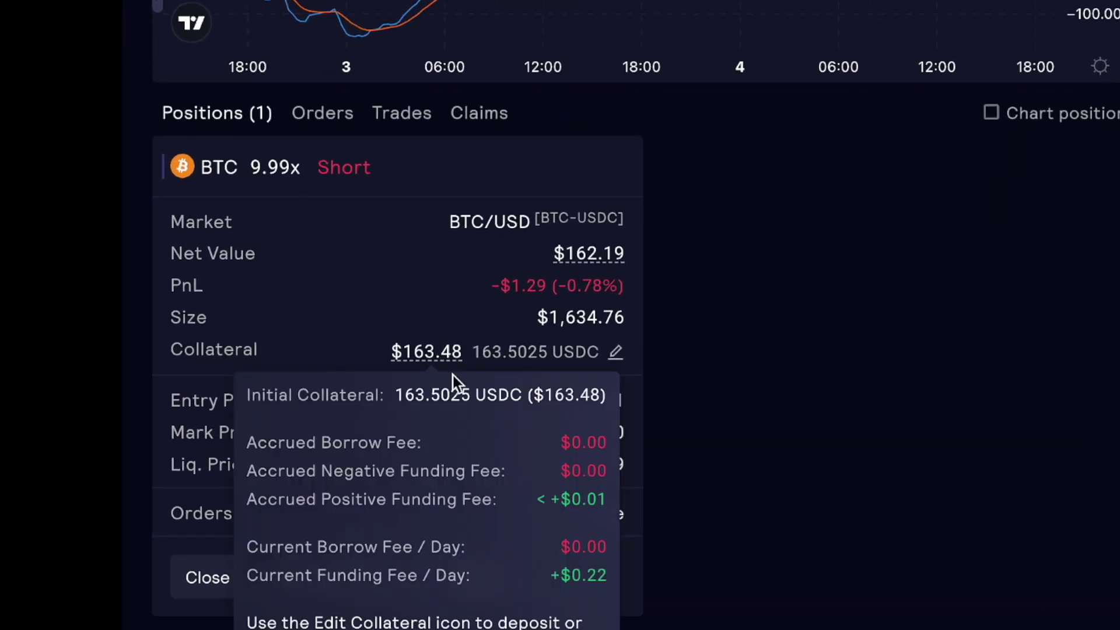
pyautogui.scroll(-2, 776, 423)
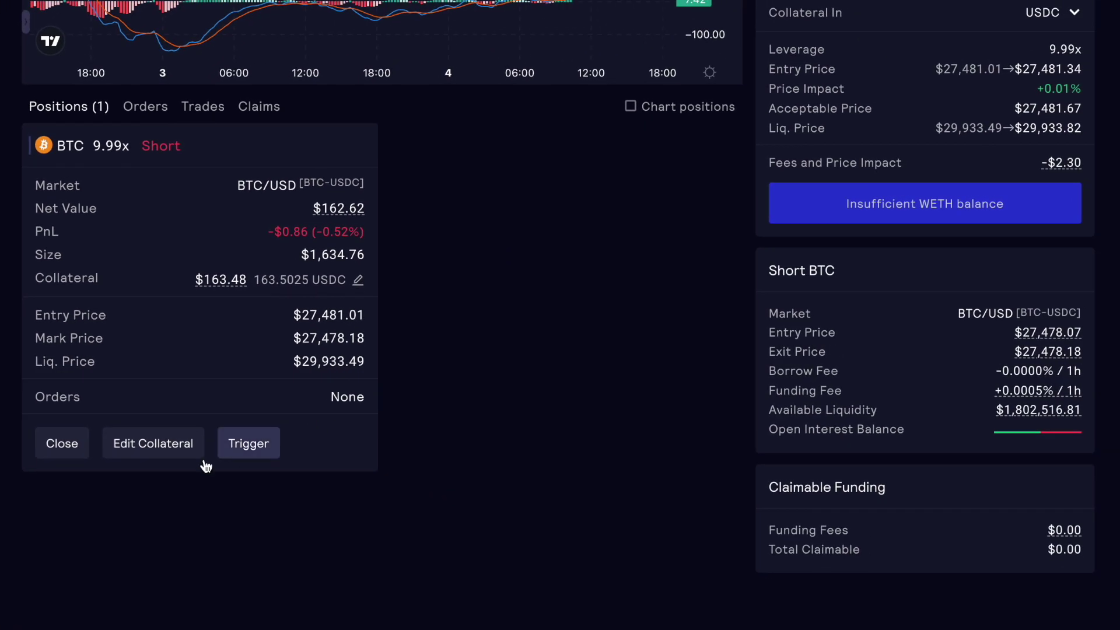
pyautogui.click(48, 456)
# Set the BTC short's close amount to MAX ($1,634.76) and switch to a trigger close.
pyautogui.click(48, 457)
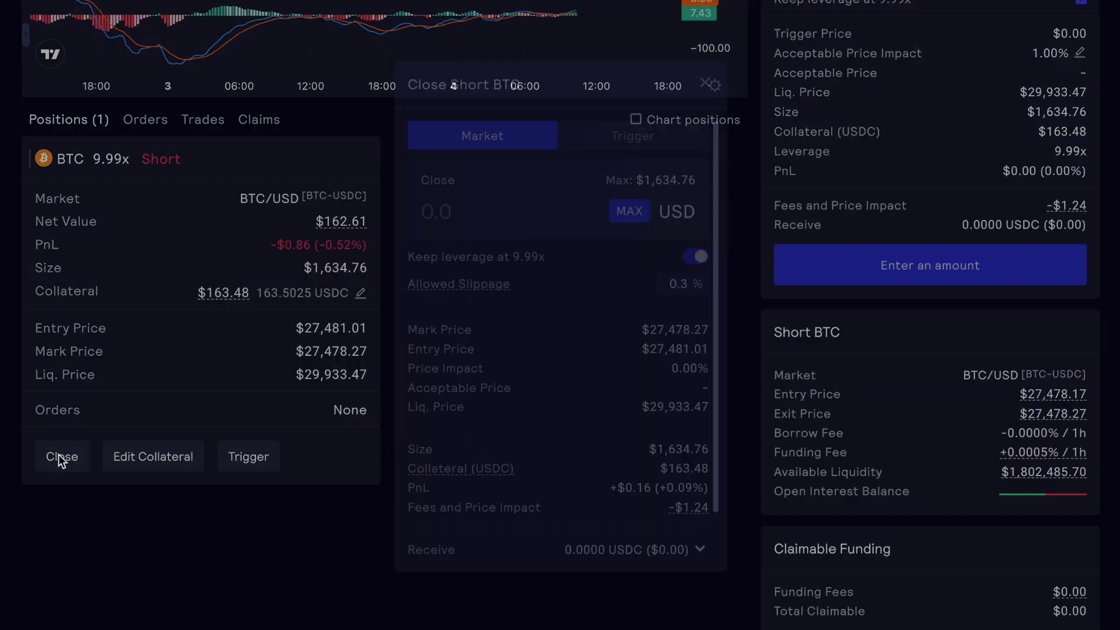
pyautogui.moveTo(502, 274)
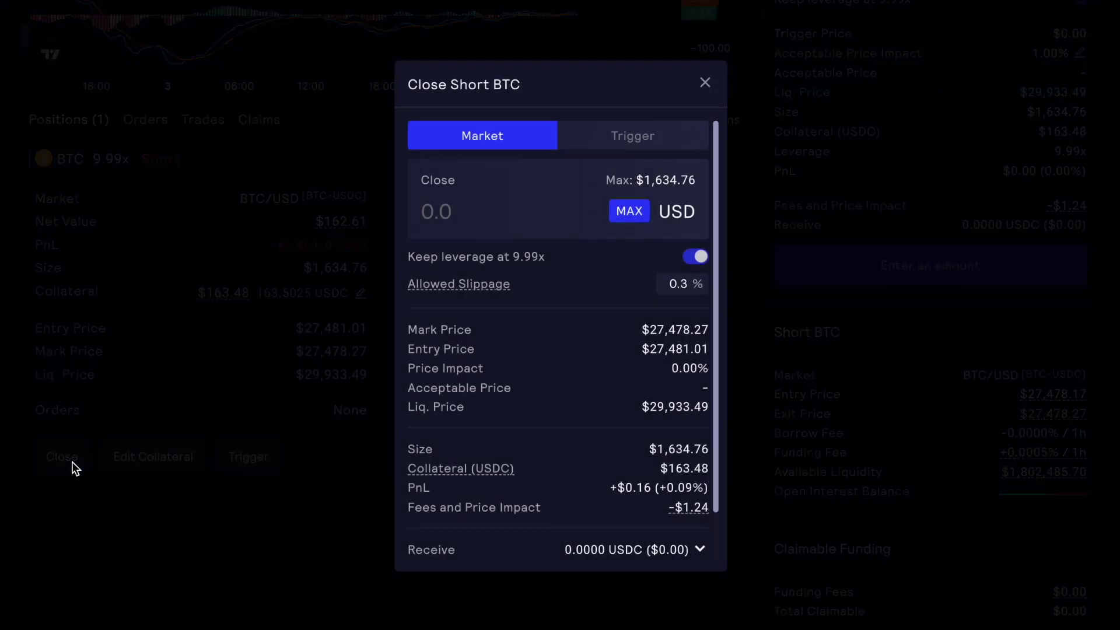
pyautogui.click(629, 211)
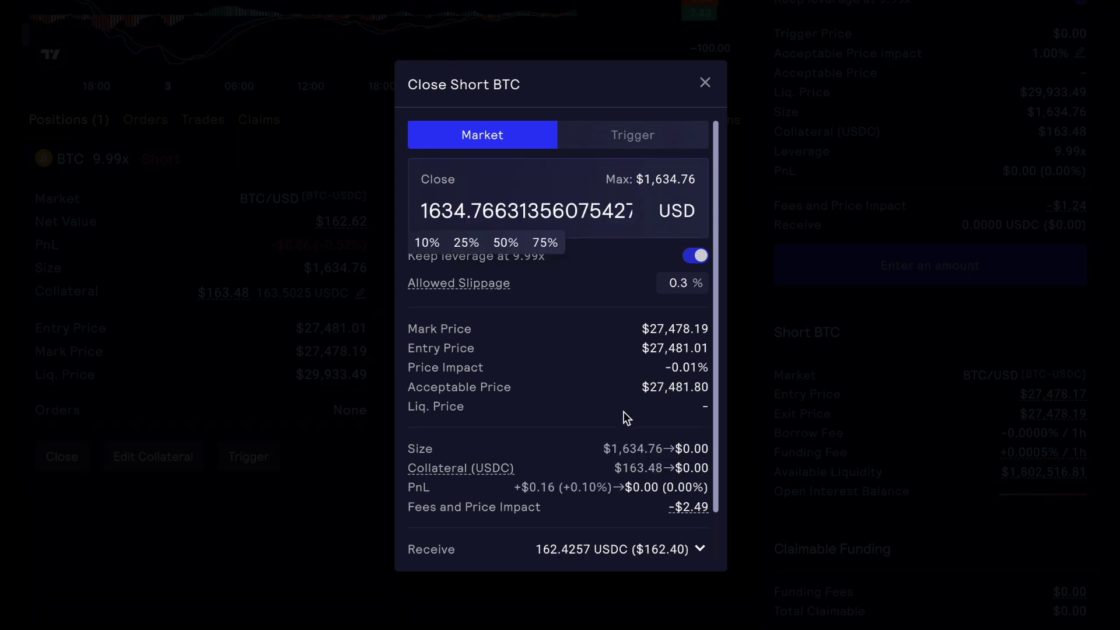
pyautogui.scroll(-1, 626, 417)
pyautogui.scroll(1, 627, 415)
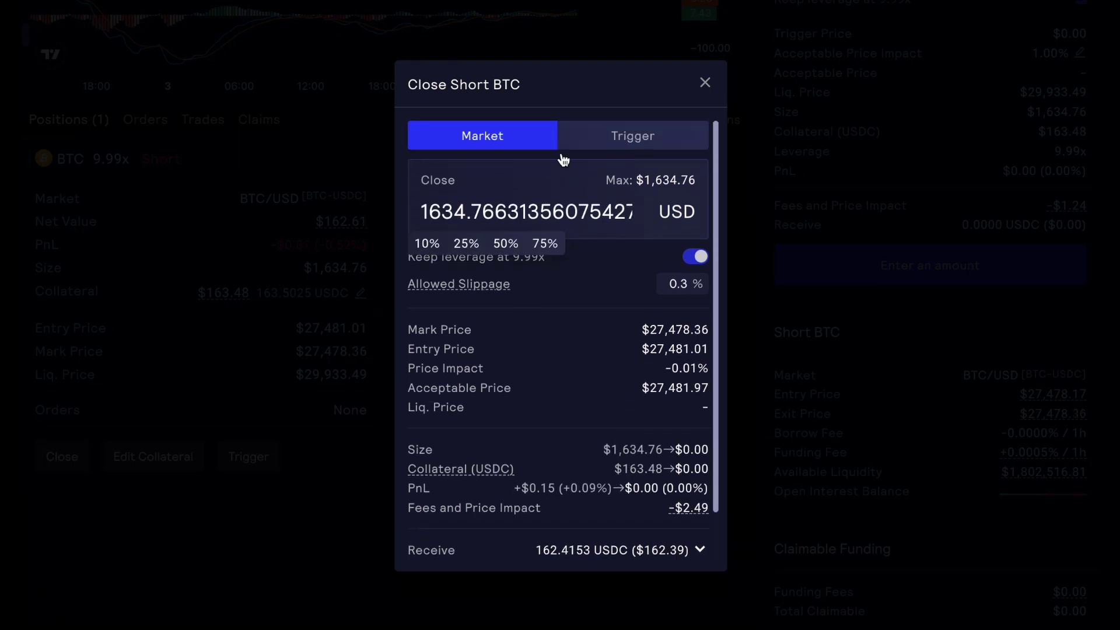
pyautogui.click(636, 141)
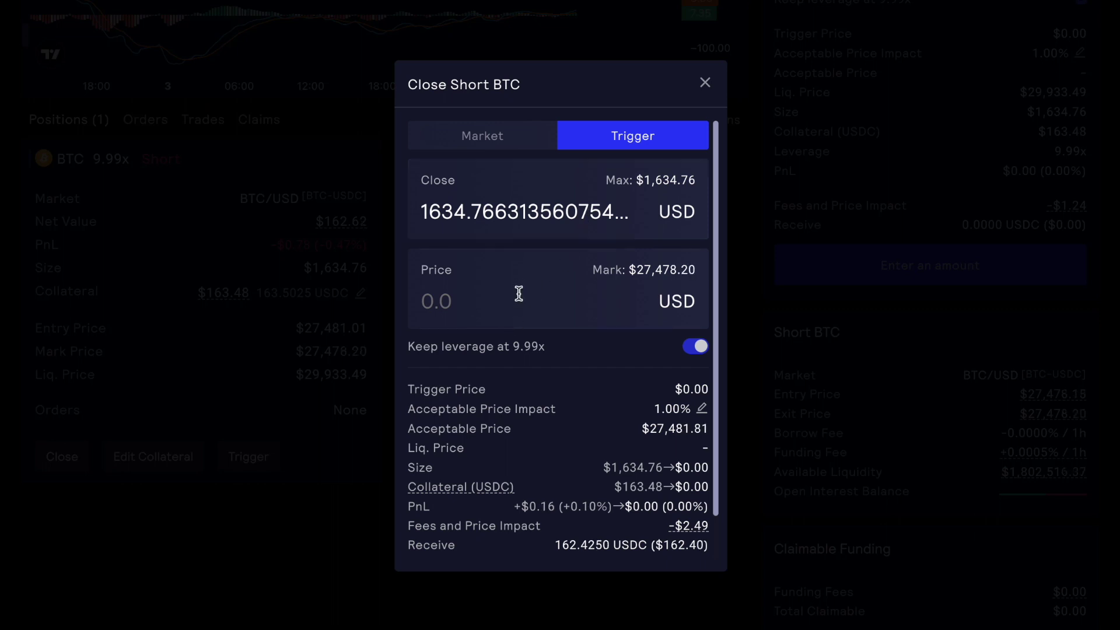
# Create a trigger order at price 27200 and confirm it in MetaMask.
pyautogui.click(487, 303)
pyautogui.write('2')
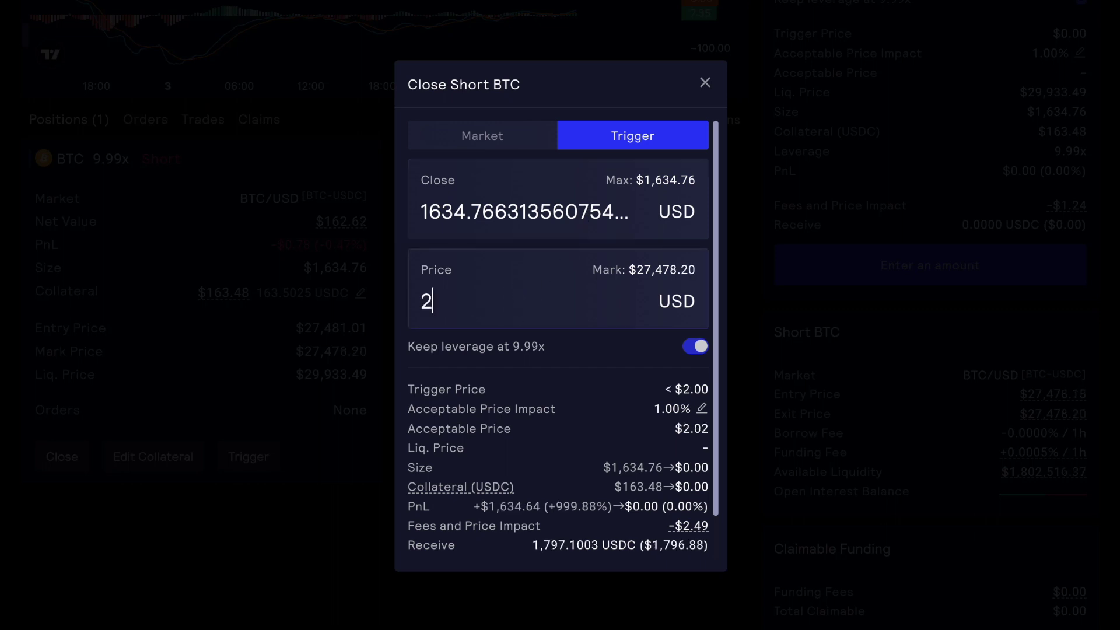
pyautogui.write('7200')
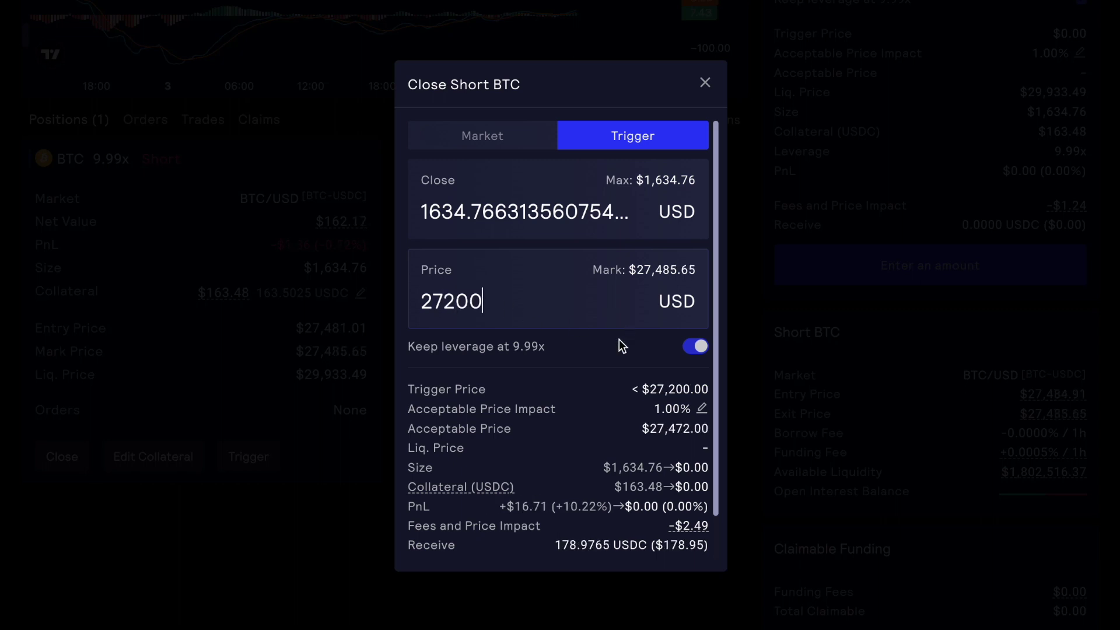
pyautogui.scroll(-1, 622, 346)
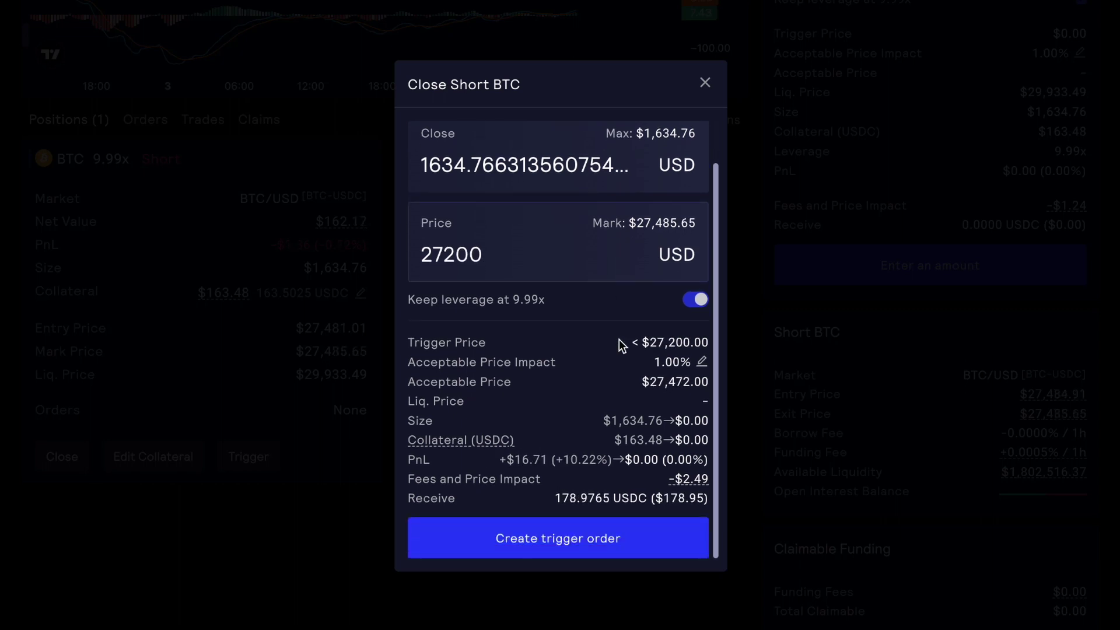
pyautogui.click(605, 537)
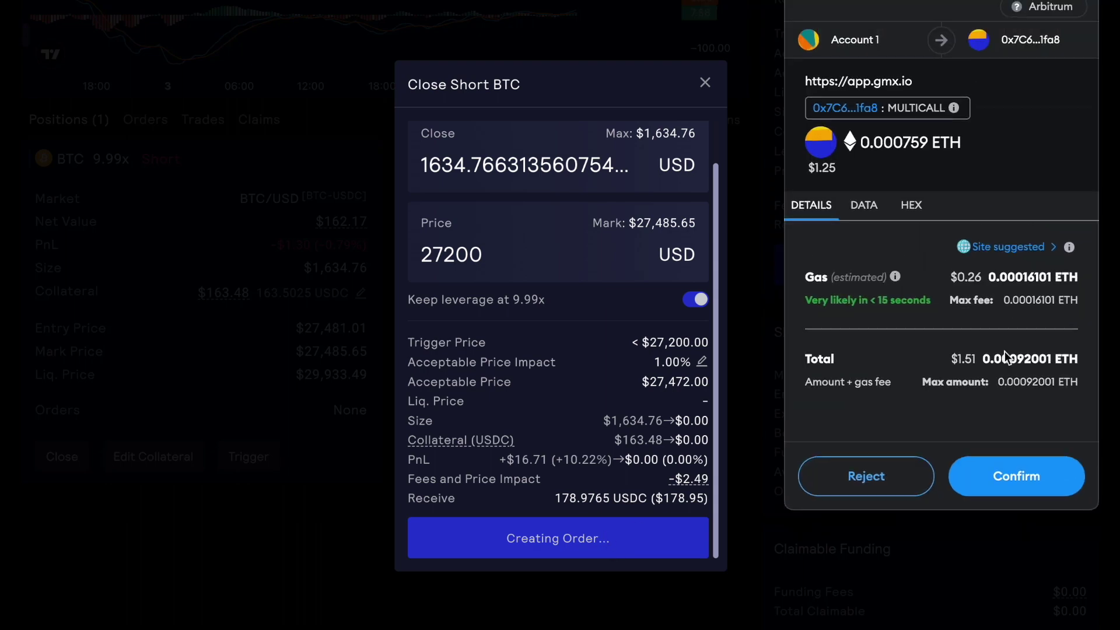
pyautogui.click(1008, 460)
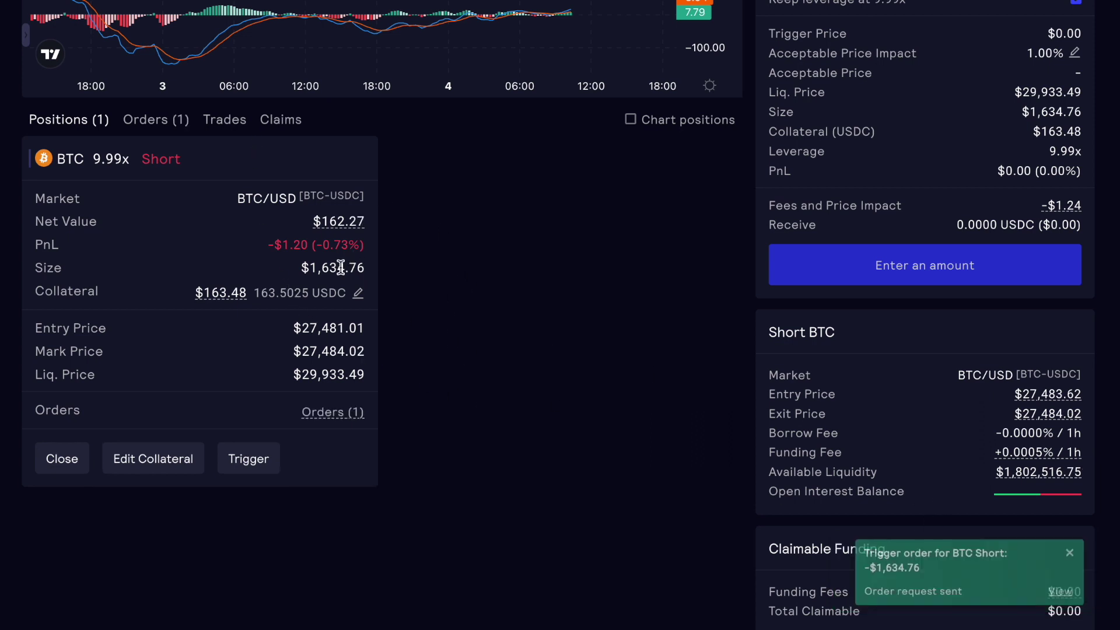
# Show the Orders list with the $1,634.76 BTC short decrease triggering below $27,200.
pyautogui.click(169, 124)
pyautogui.scroll(5, 394, 219)
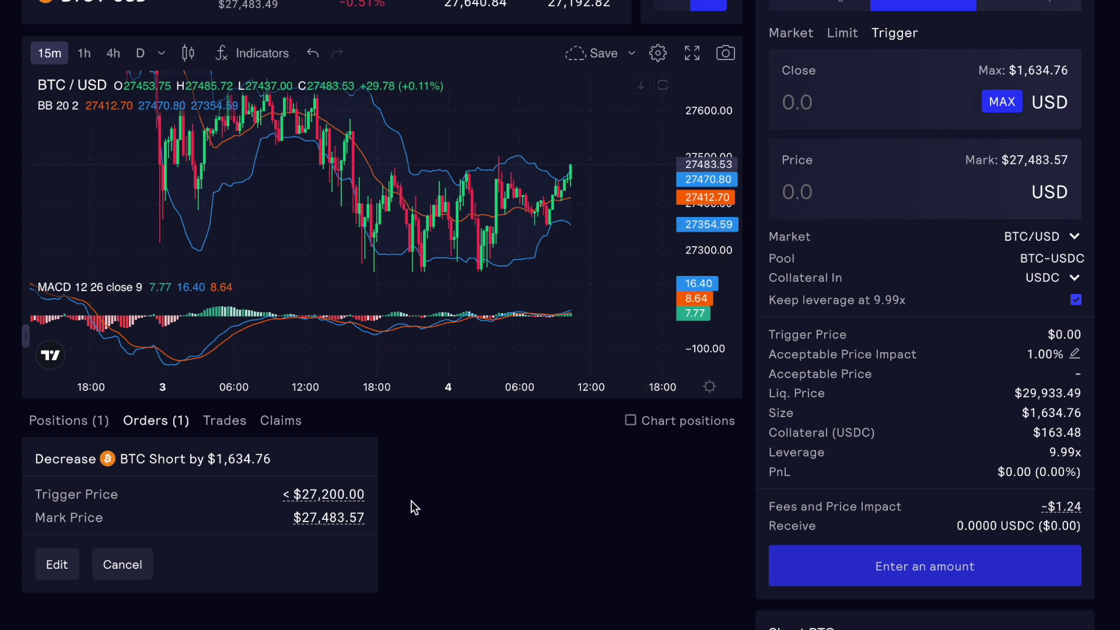
pyautogui.scroll(-3, 389, 503)
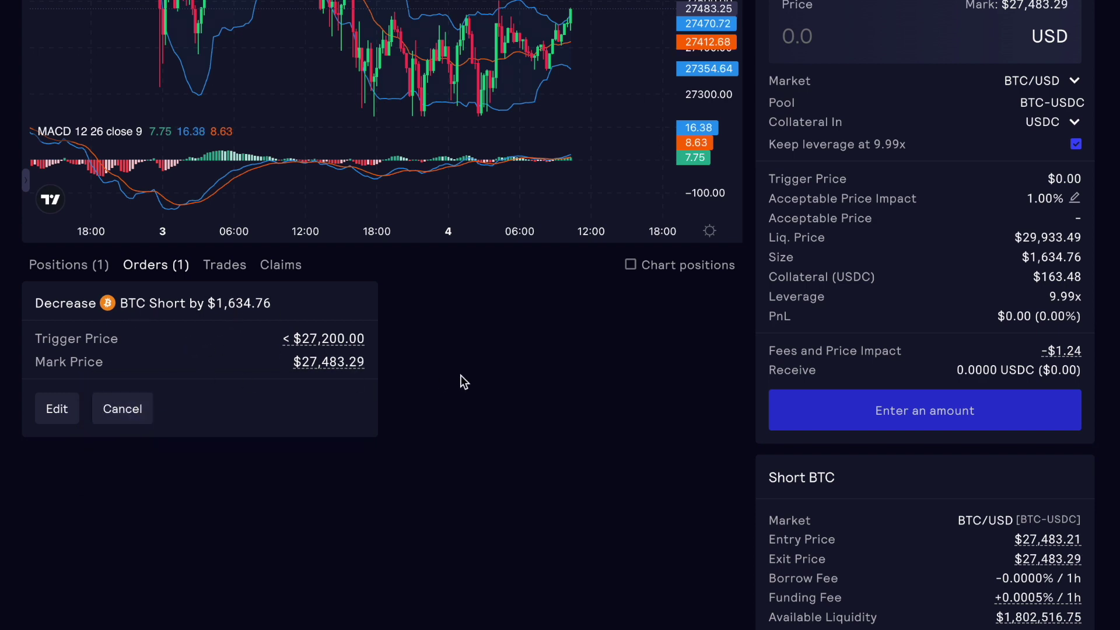
pyautogui.scroll(5, 738, 370)
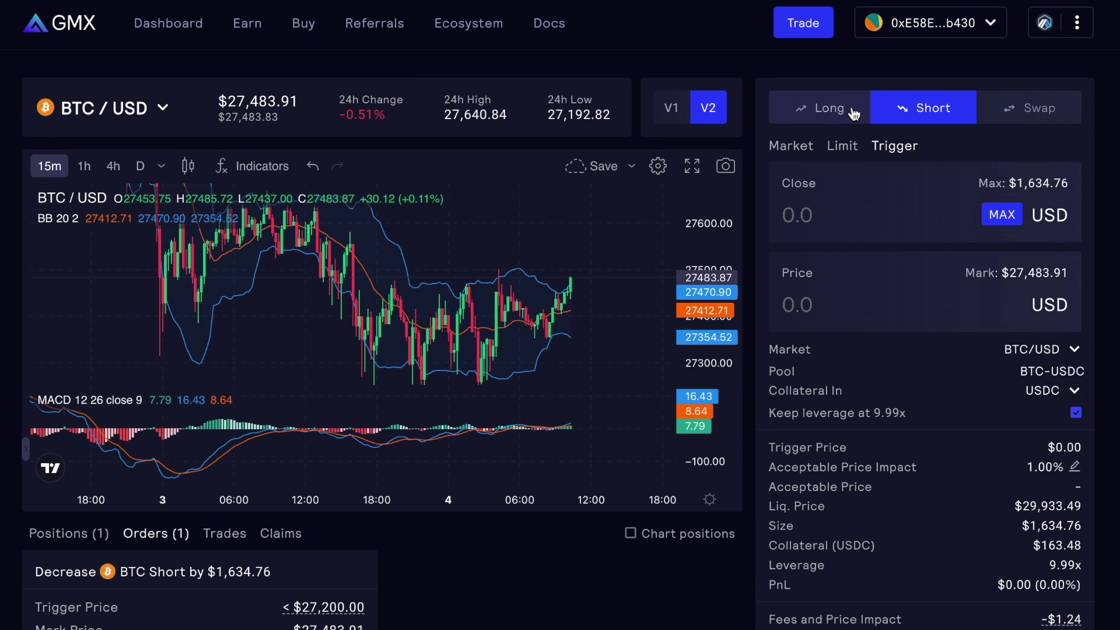
# Switch the trade panel to the Long side, leaving an empty BTC/USD trigger close form.
pyautogui.click(852, 113)
pyautogui.scroll(-4, 905, 386)
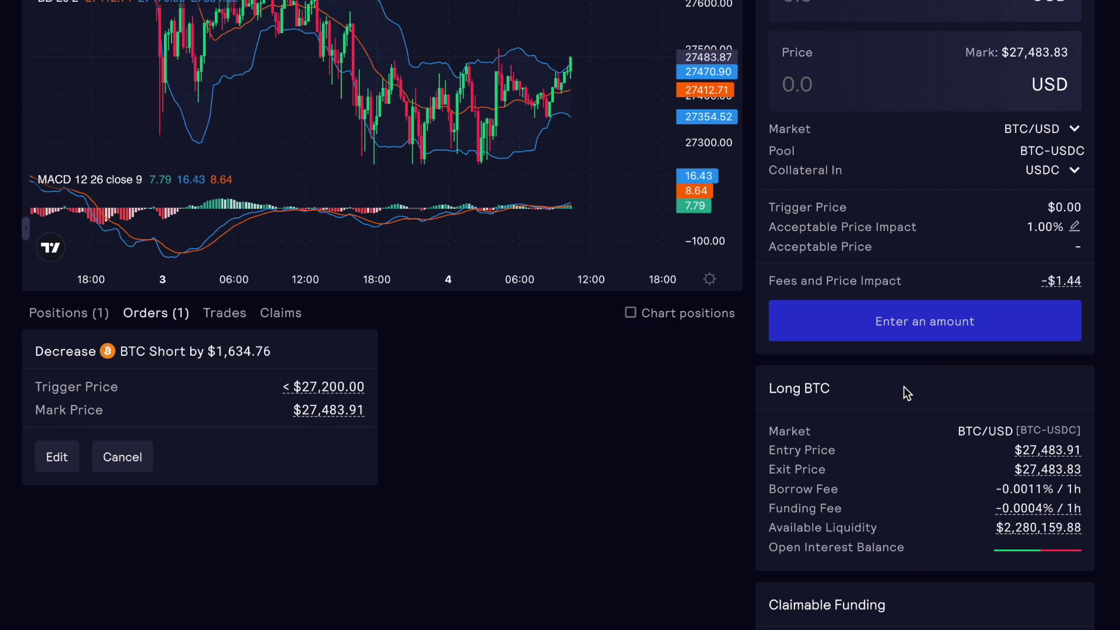
pyautogui.scroll(3, 905, 386)
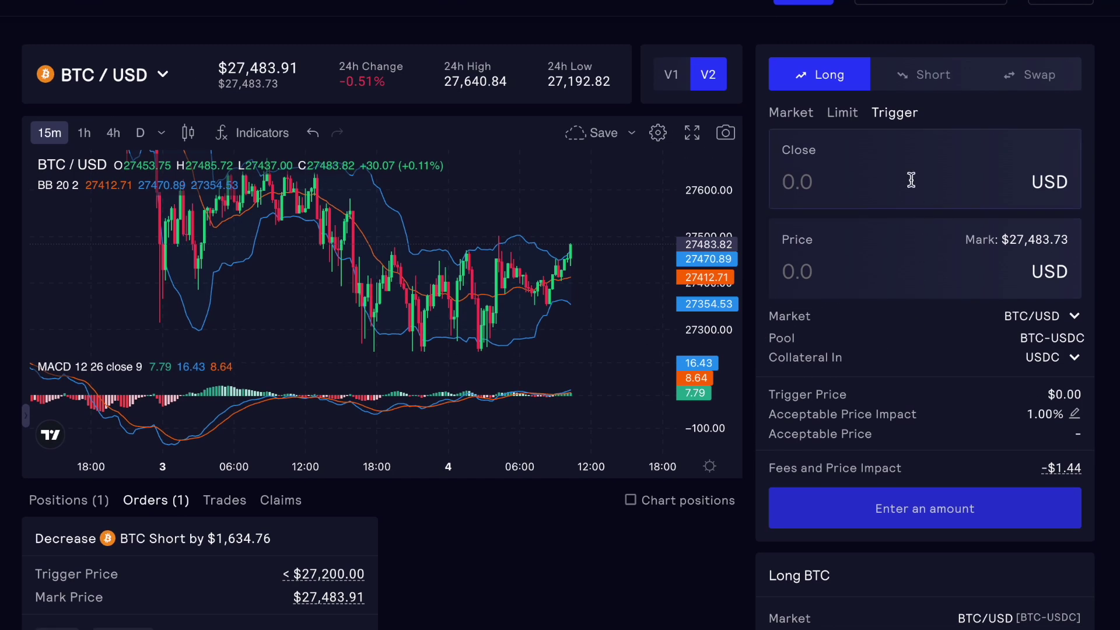
pyautogui.scroll(1, 912, 180)
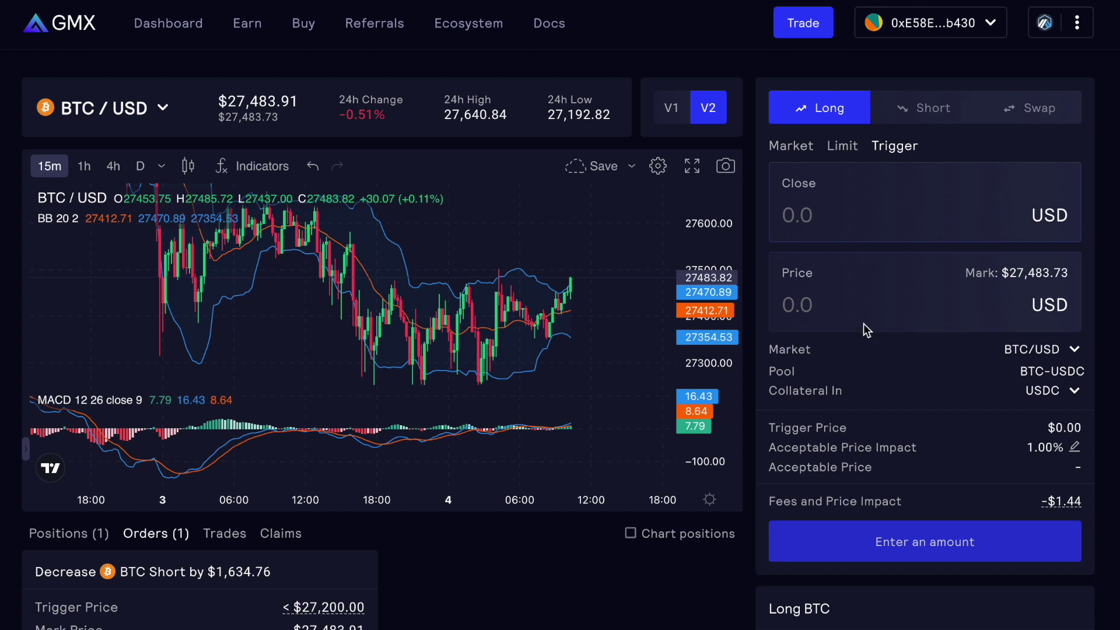
pyautogui.scroll(-3, 1003, 500)
pyautogui.scroll(3, 1003, 500)
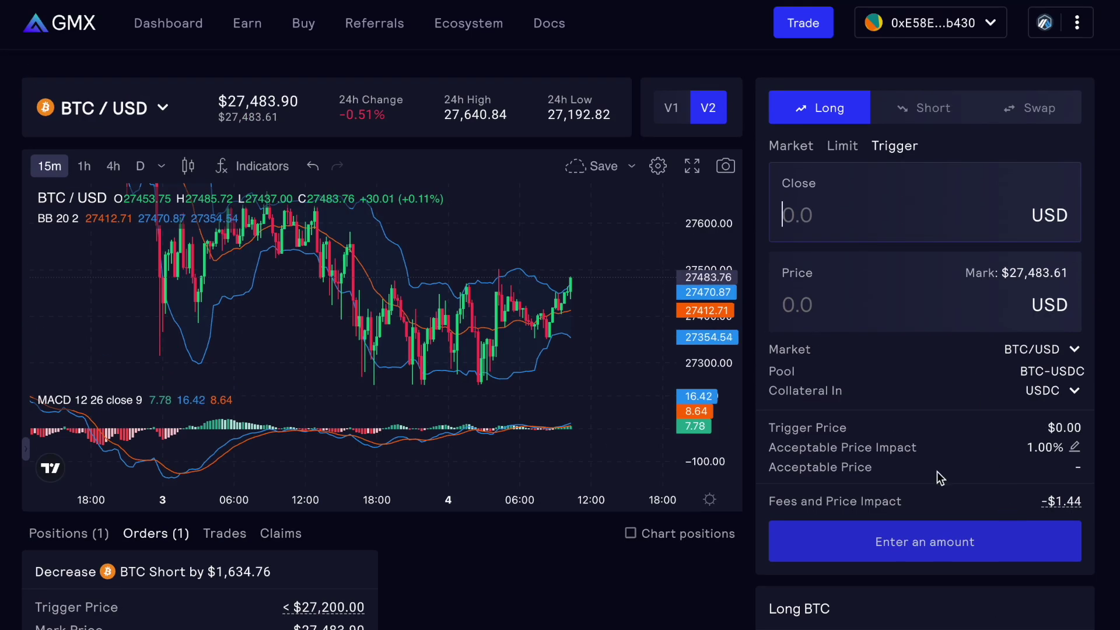
pyautogui.scroll(-2, 937, 472)
pyautogui.scroll(1, 937, 471)
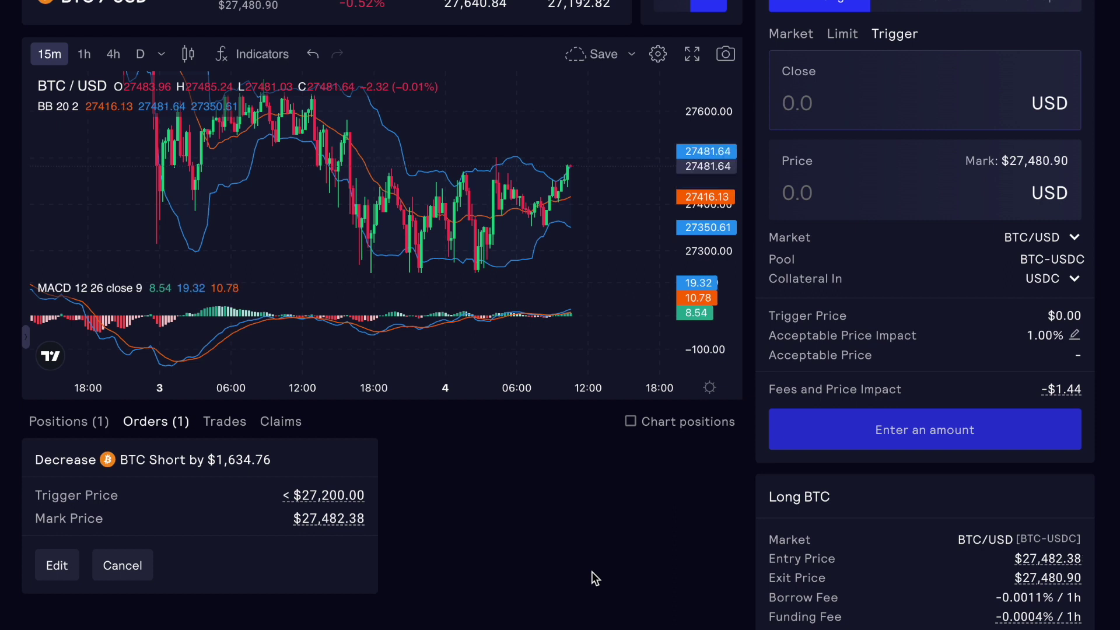
# Compress the BTC/USD chart's price axis to show a wider price range.
pyautogui.scroll(-3, 593, 573)
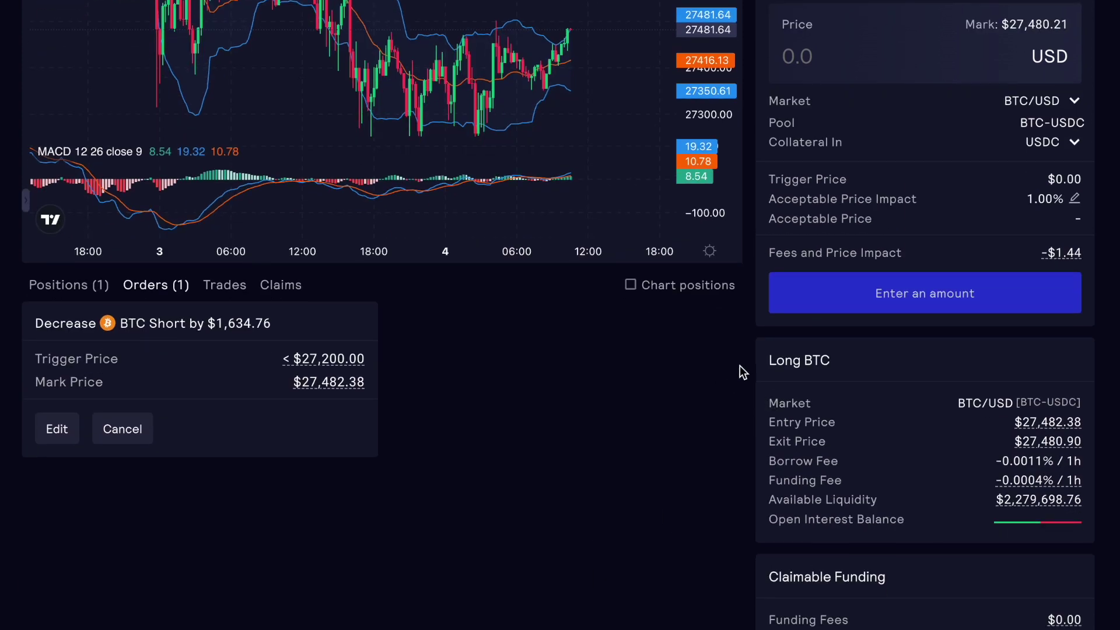
pyautogui.scroll(5, 748, 368)
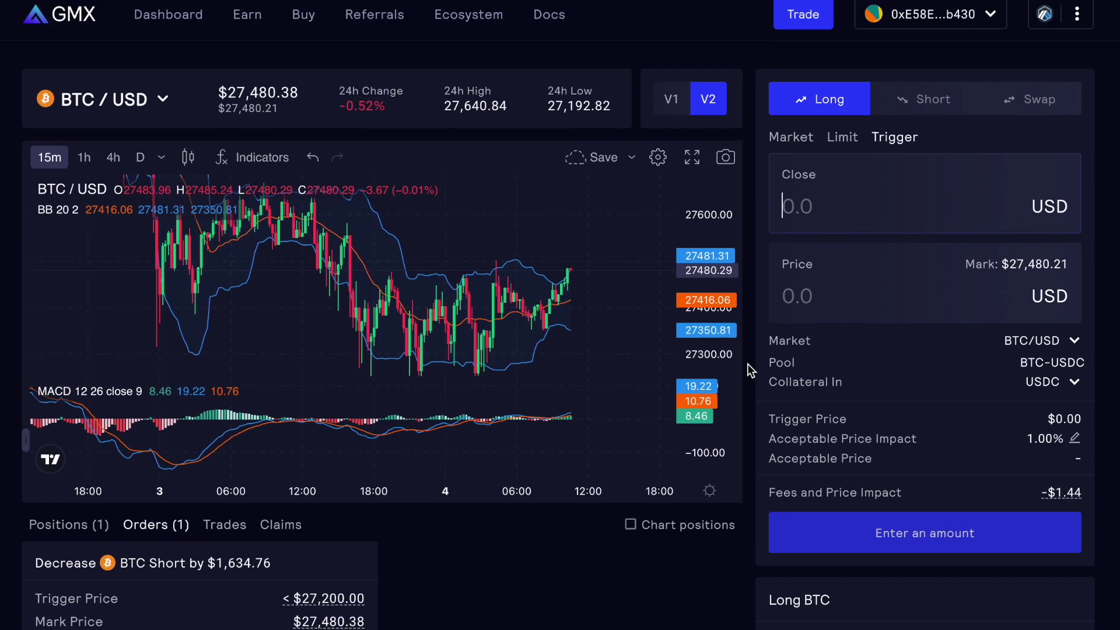
pyautogui.moveTo(684, 286); pyautogui.dragTo(595, 209)
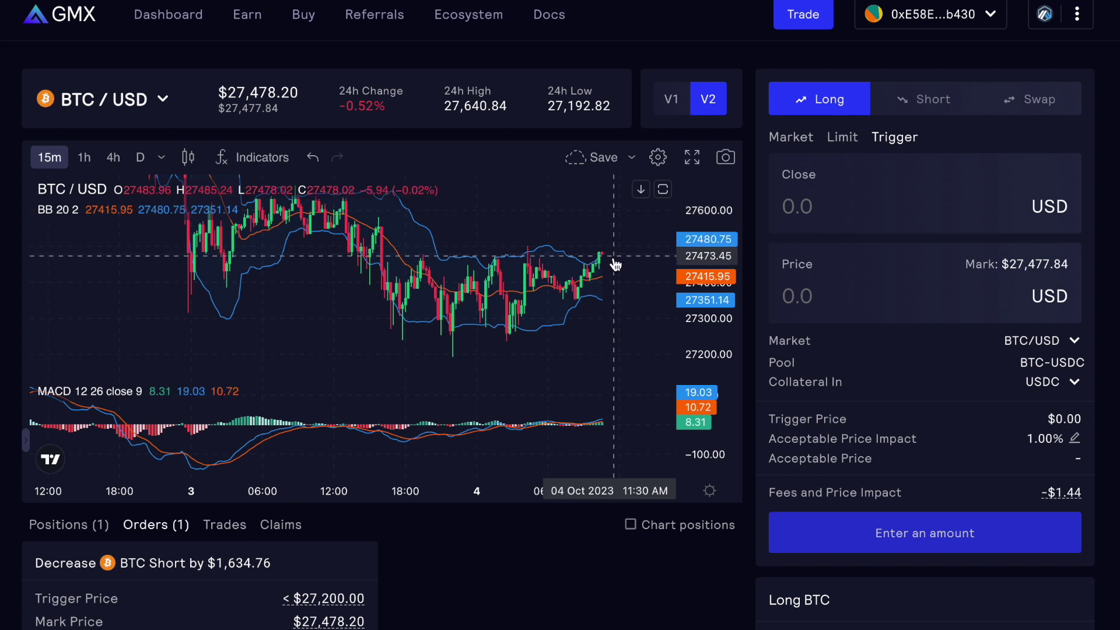